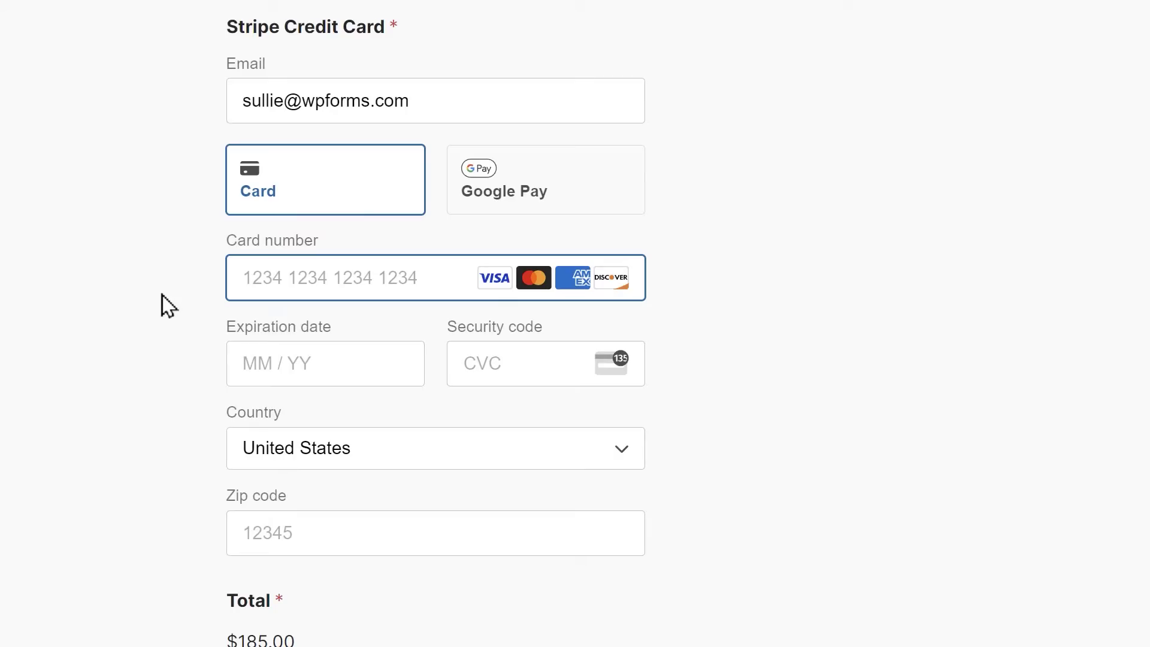
text(4242 4242 4242 4242)
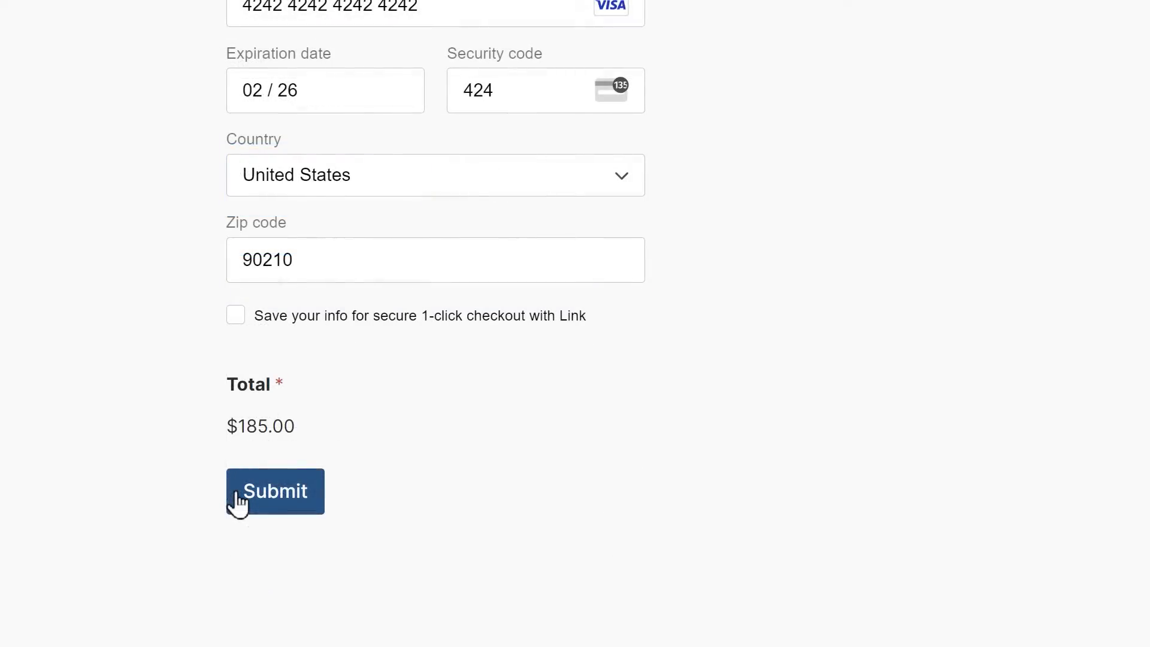
click(232, 500)
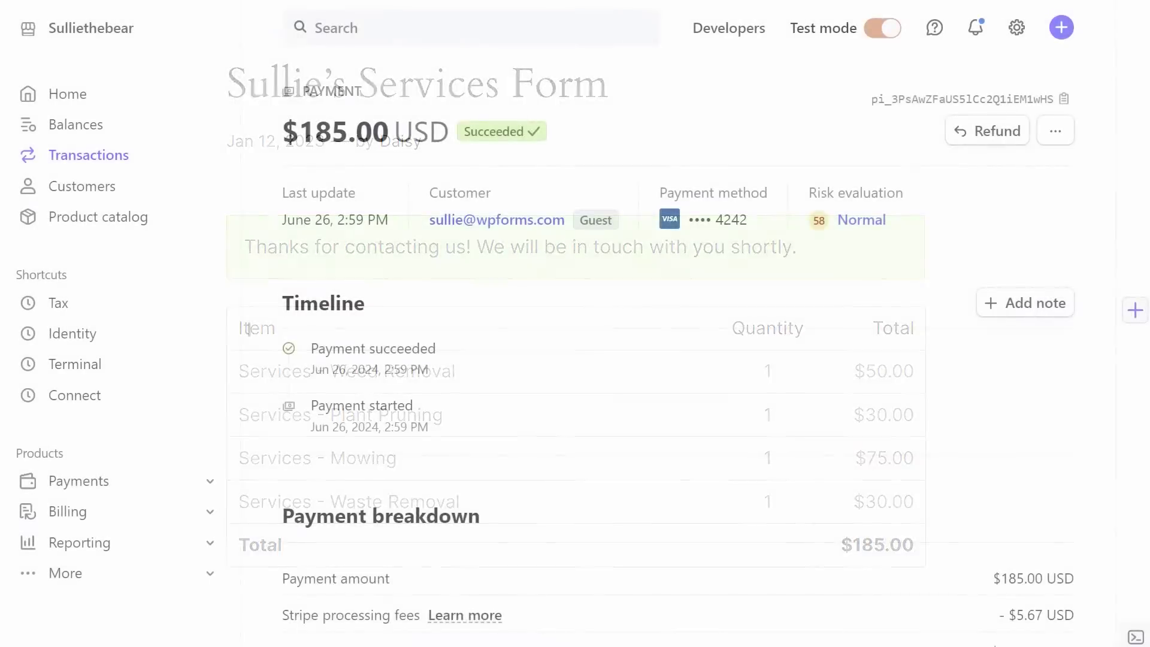
Scroll through the $185.00 payment's breakdown and card details in Stripe
scroll(677, 335, down, 8)
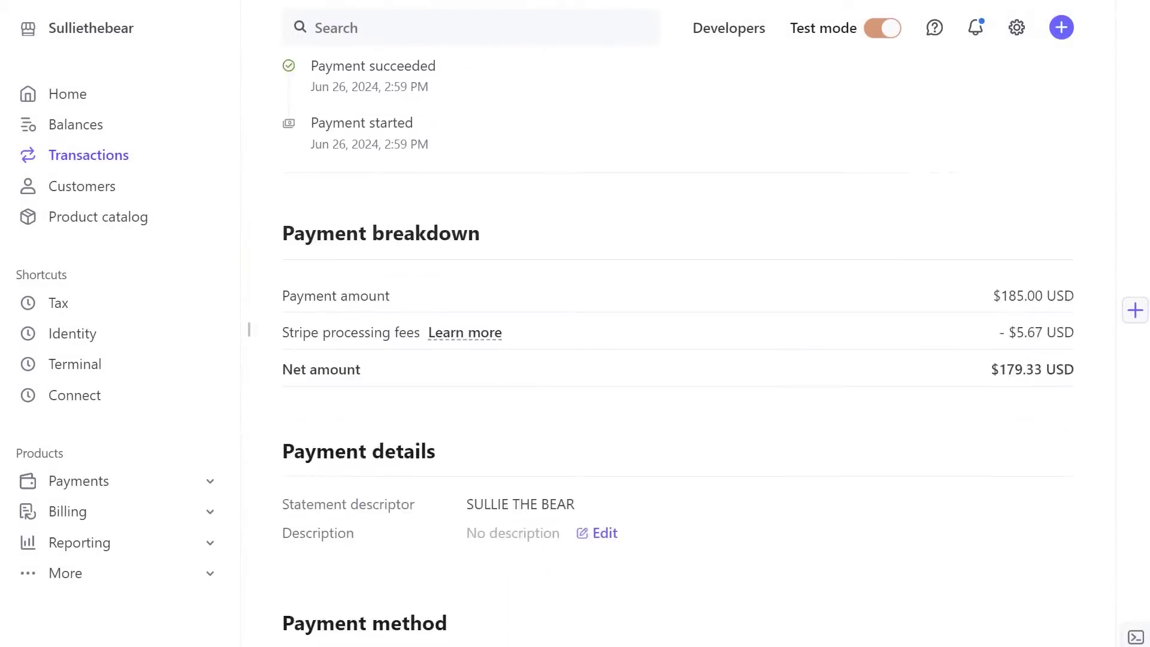
scroll(677, 336, down, 4)
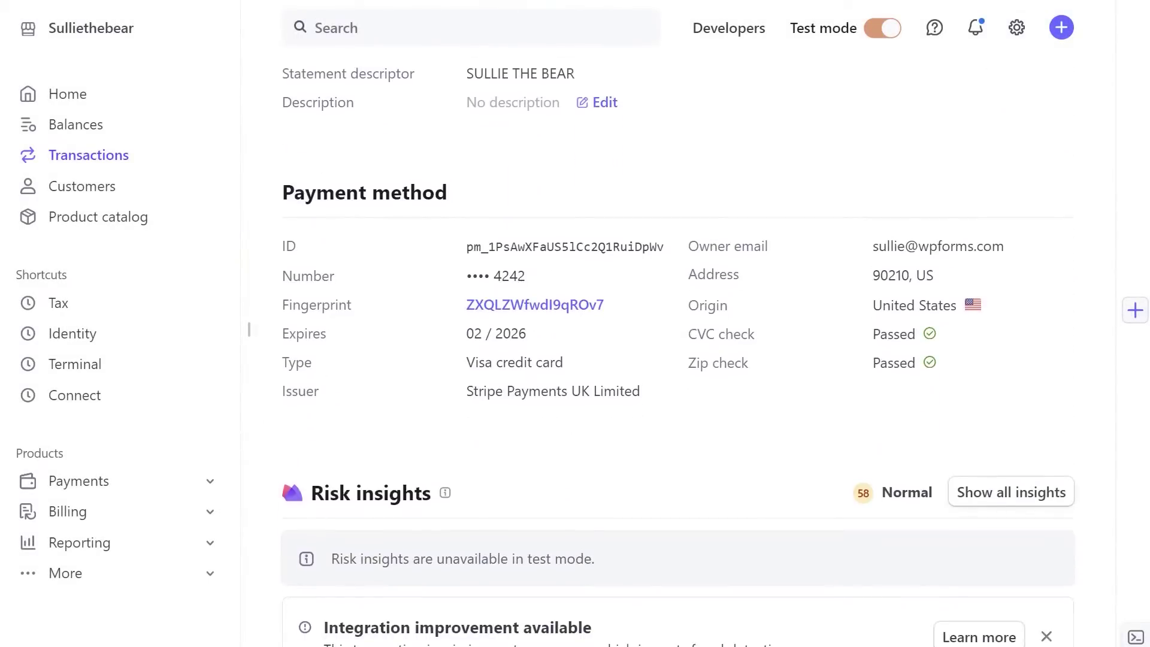
scroll(677, 335, up, 12)
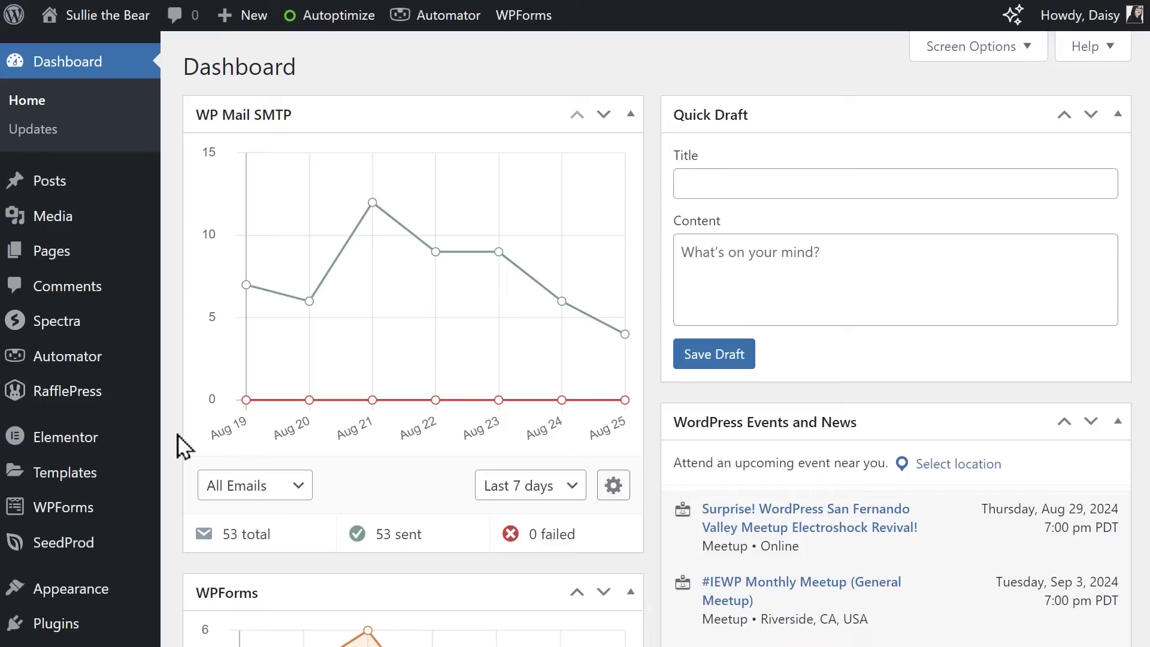
Install the Stripe Pro addon from the WPForms Addons page
mouse_move(155, 514)
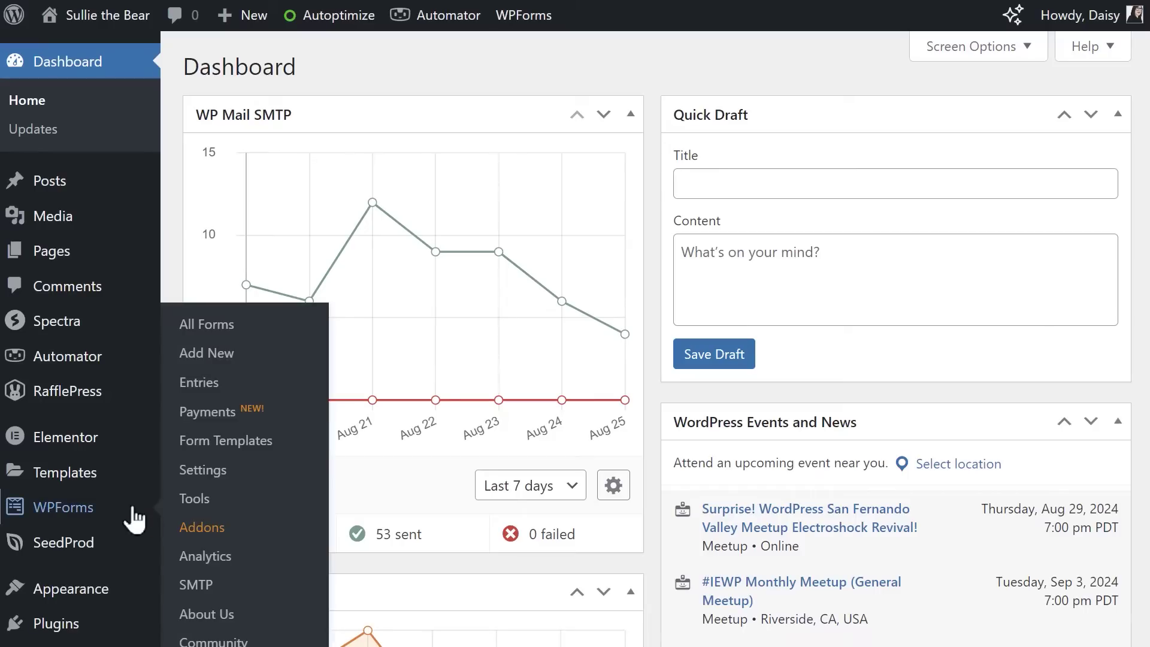
click(201, 527)
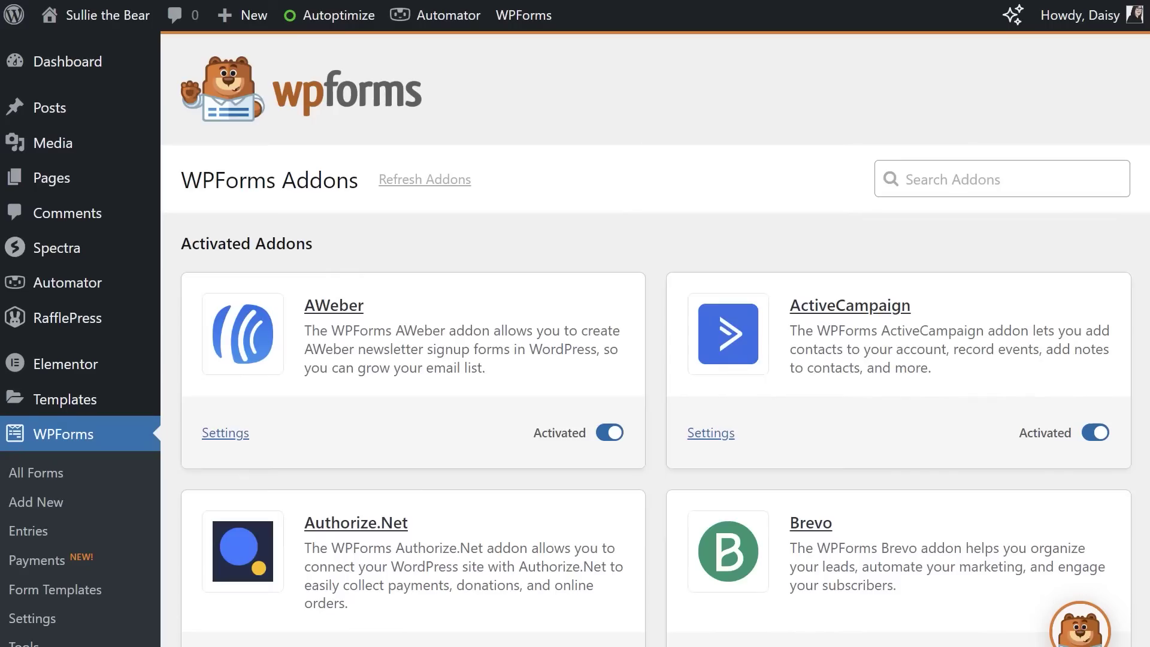
scroll(655, 339, down, 20)
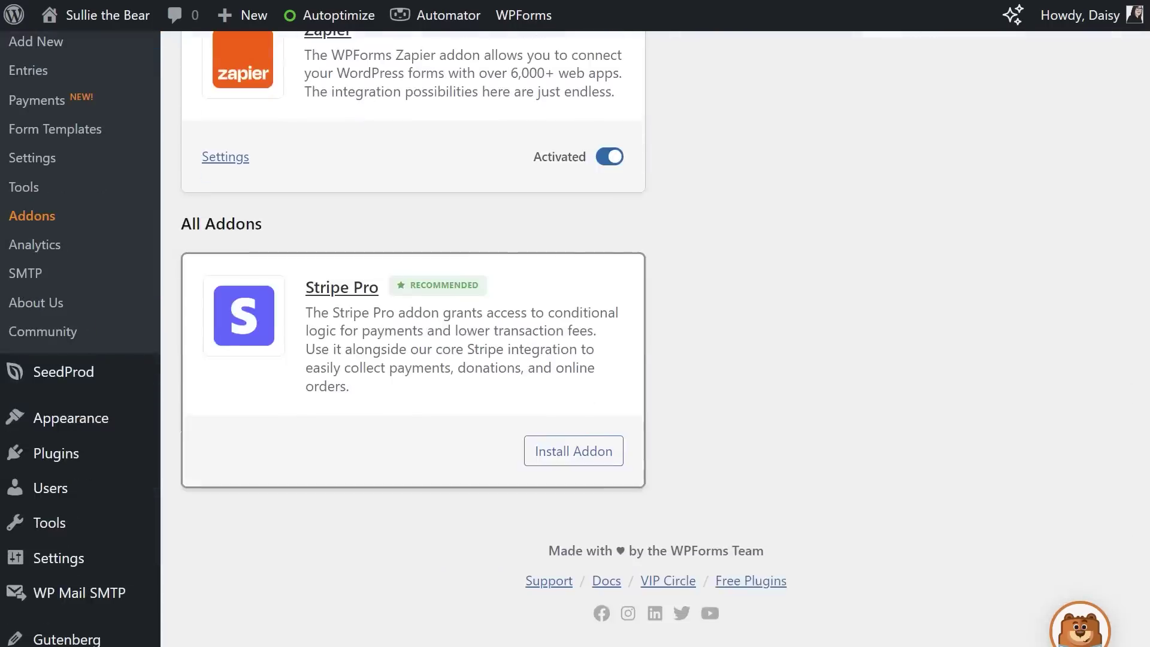
click(588, 454)
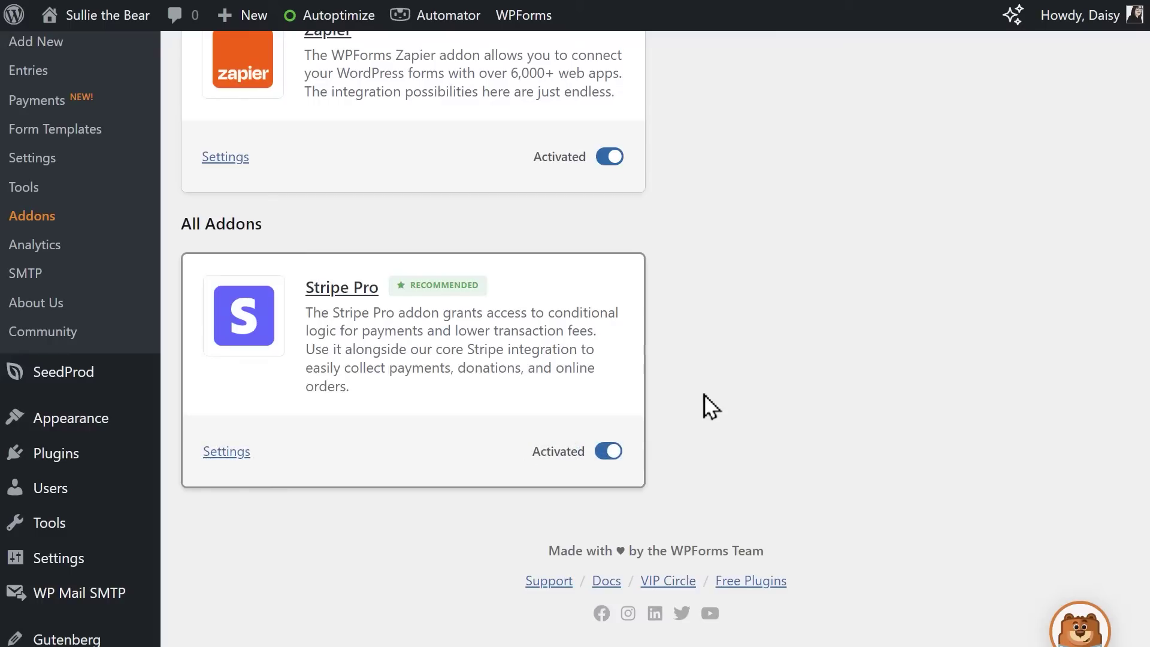
Turn on Stripe Test Mode under WPForms Settings > Payments and confirm the Heads up! warning
click(71, 169)
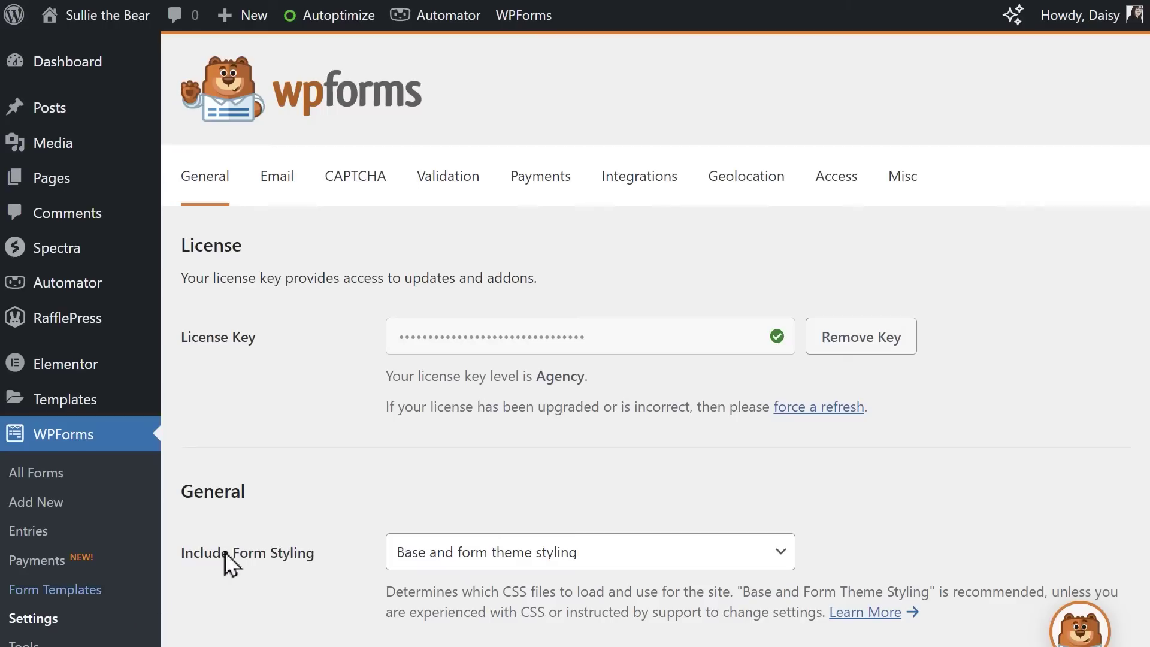
click(521, 199)
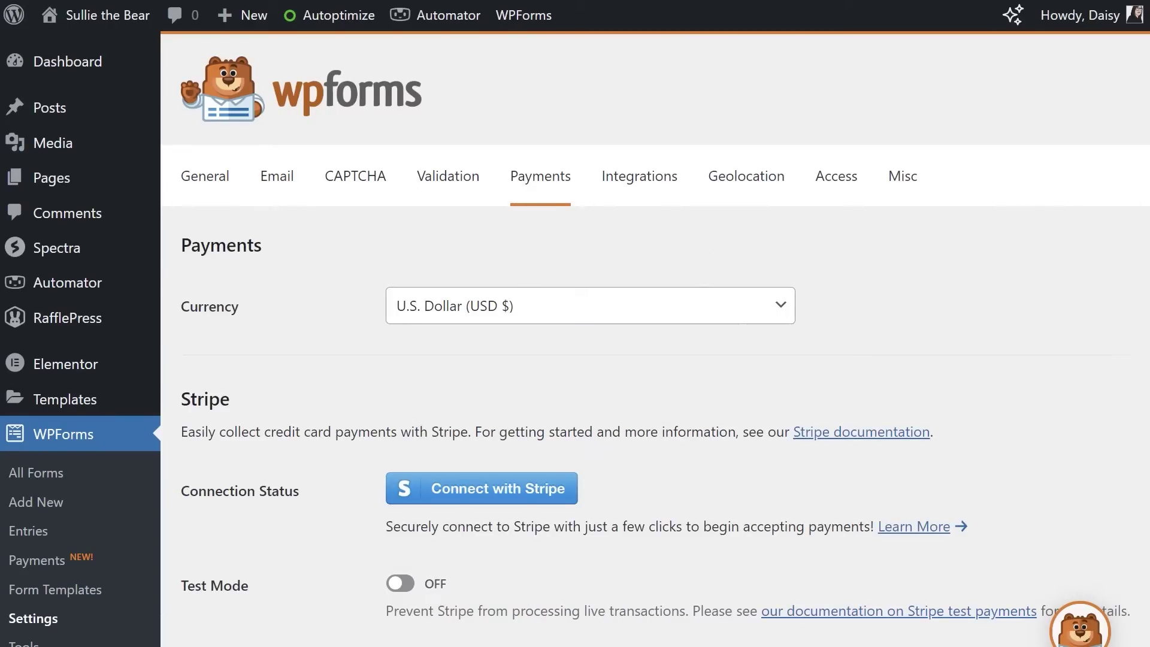
scroll(656, 338, down, 1)
scroll(656, 338, down, 3)
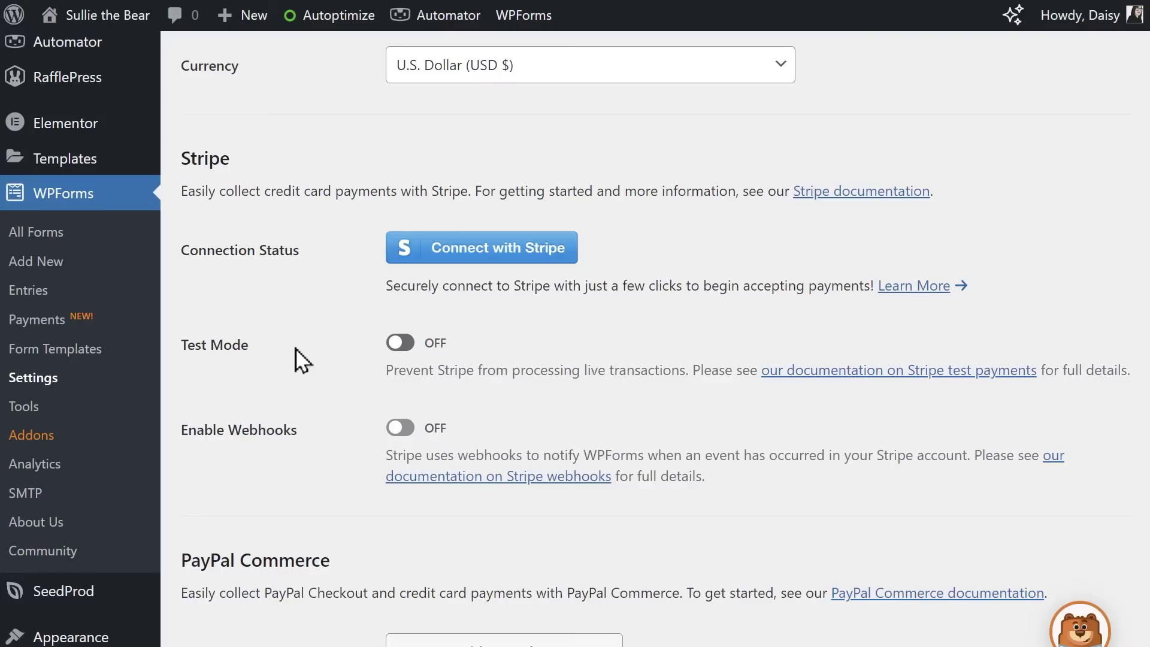
click(400, 343)
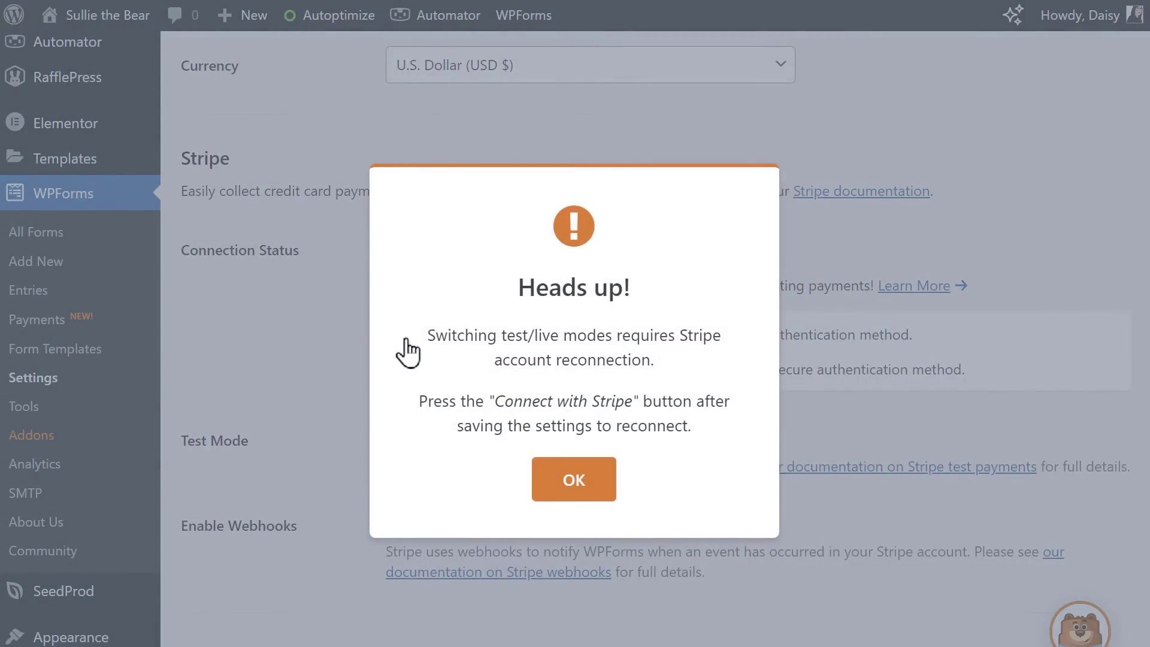
key(Return)
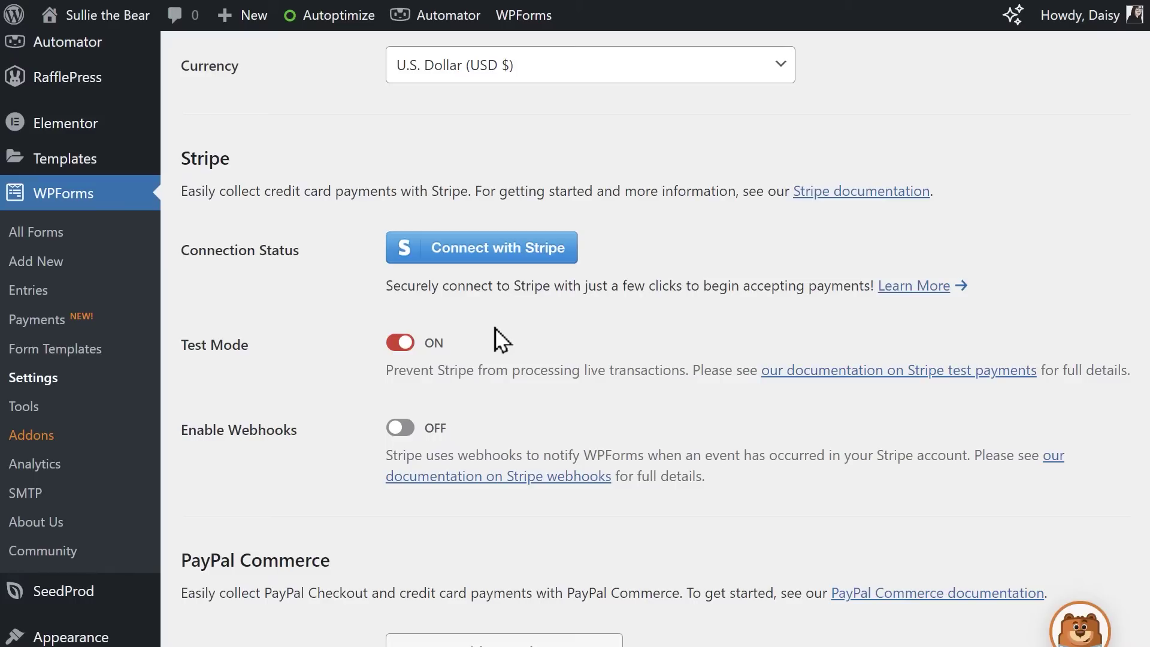
Connect Stripe to WPForms by signing in with the account e-mail and password
click(563, 257)
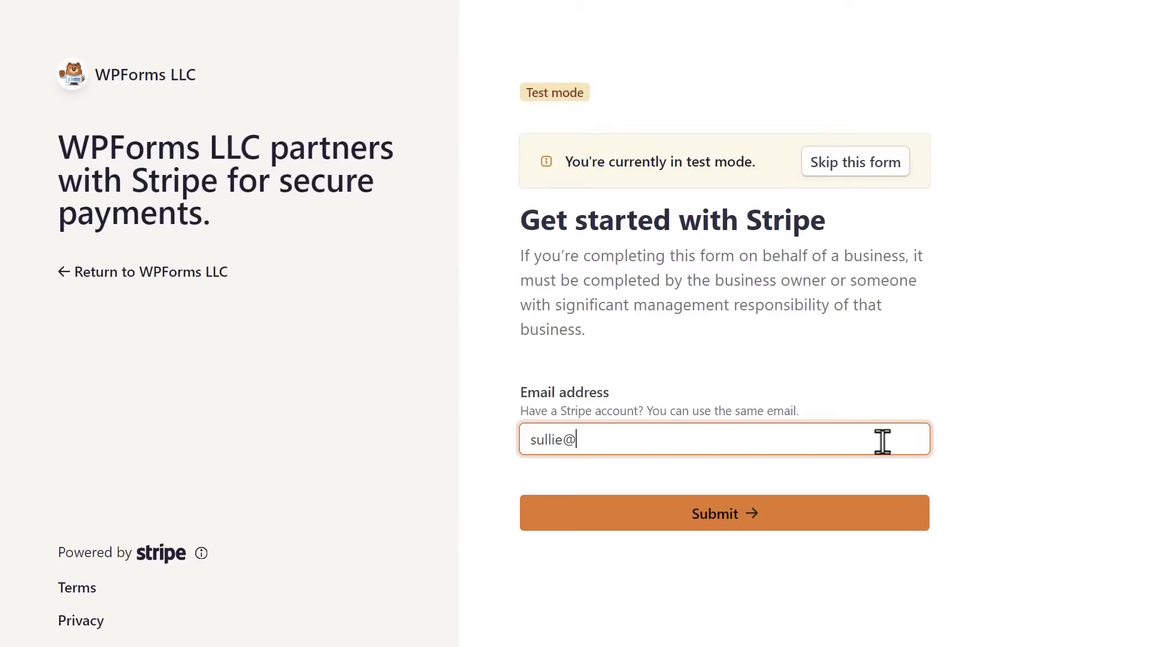
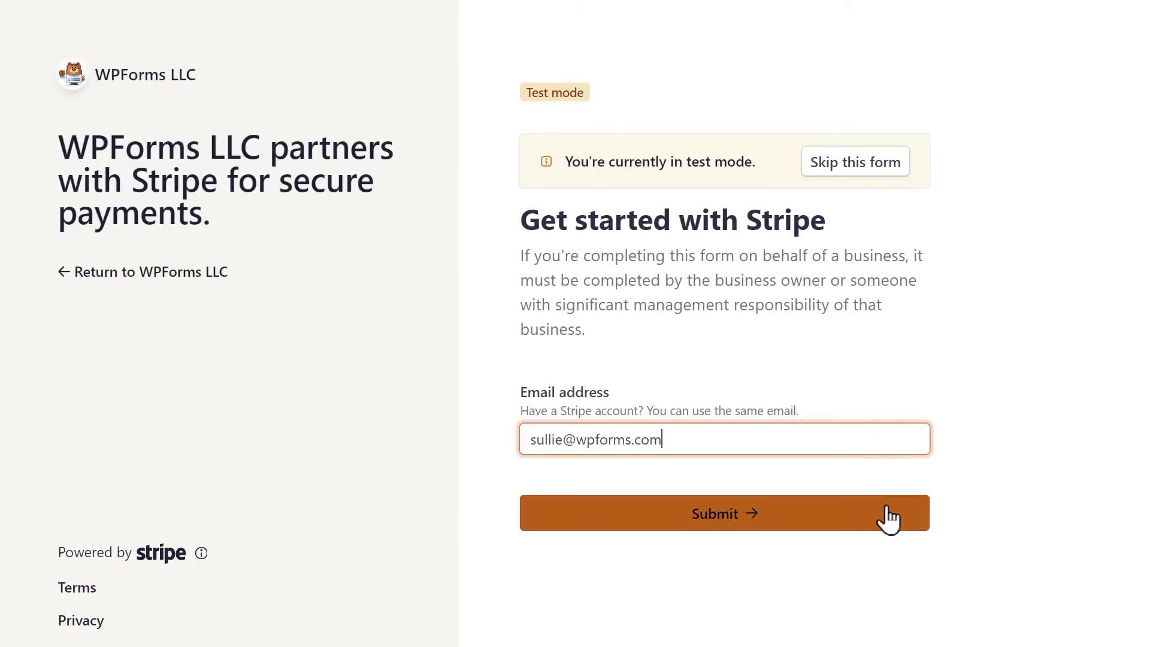
click(888, 514)
text(••••••••••••••••••••••)
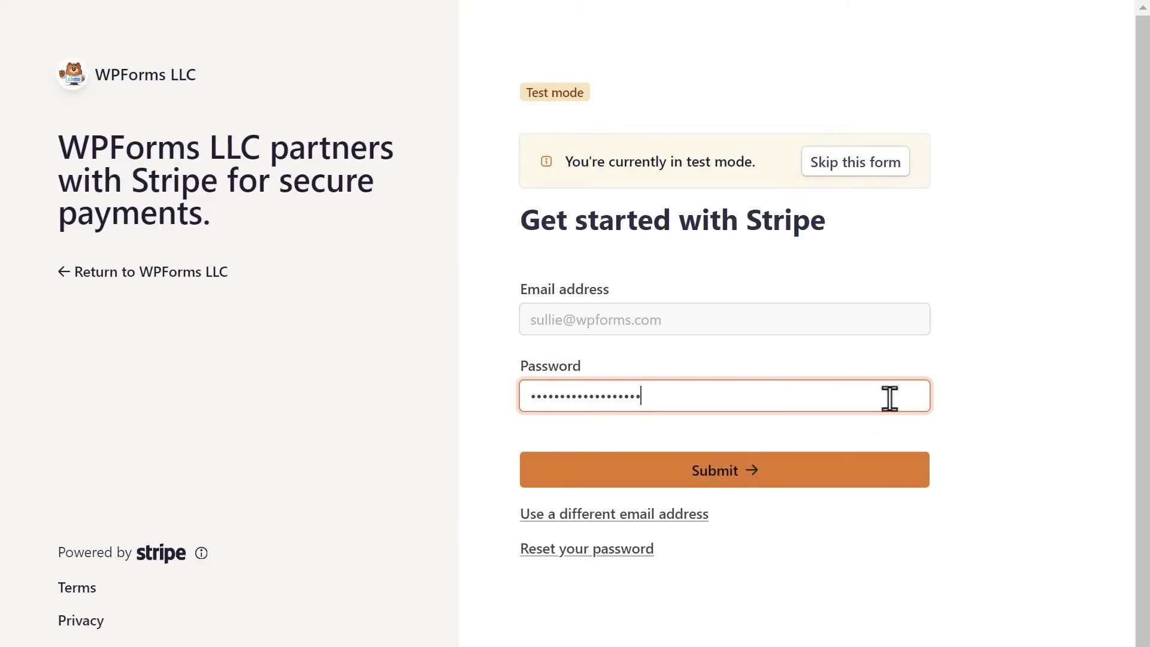
click(888, 474)
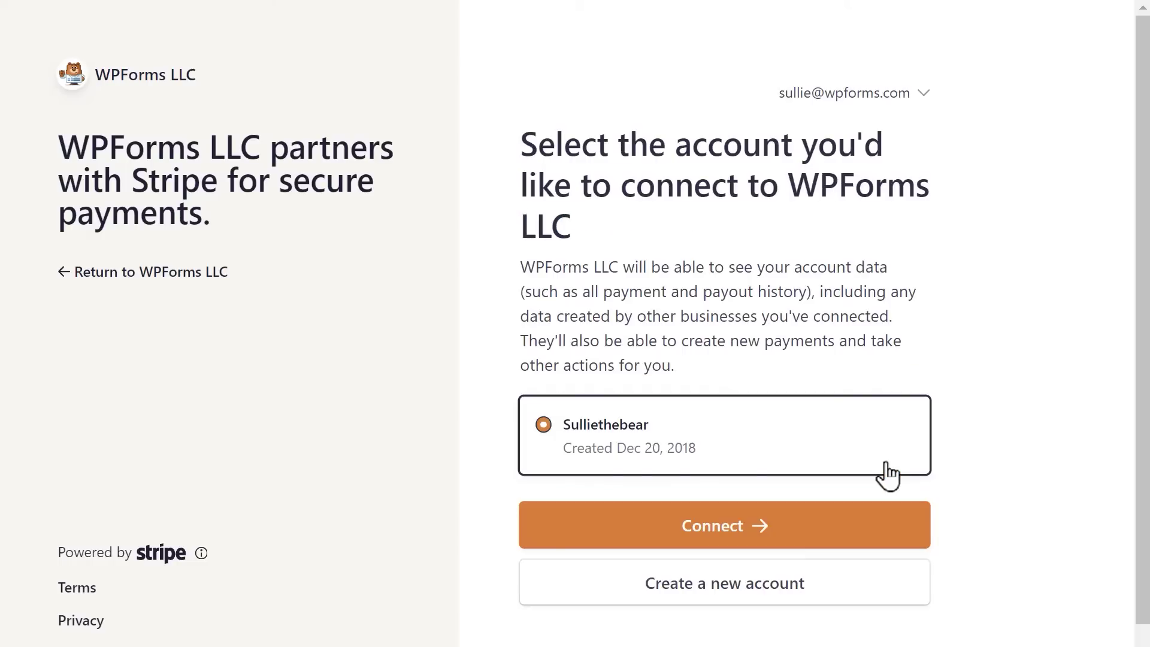
click(882, 527)
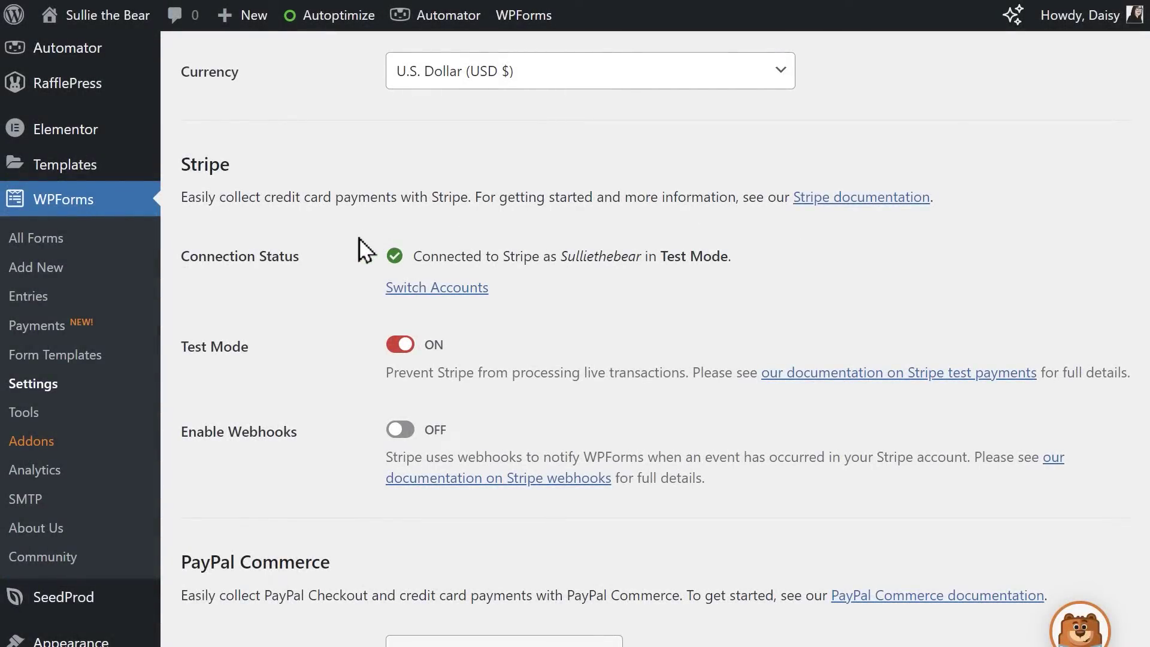
Save the Payments settings tab
scroll(346, 320, down, 15)
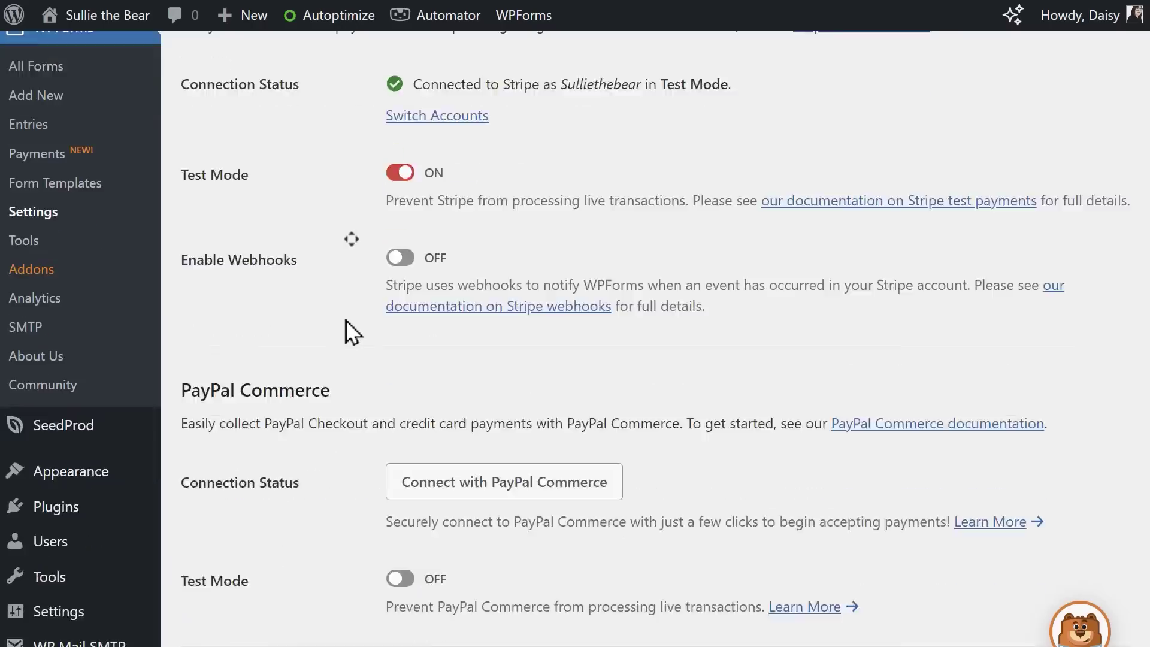
click(284, 509)
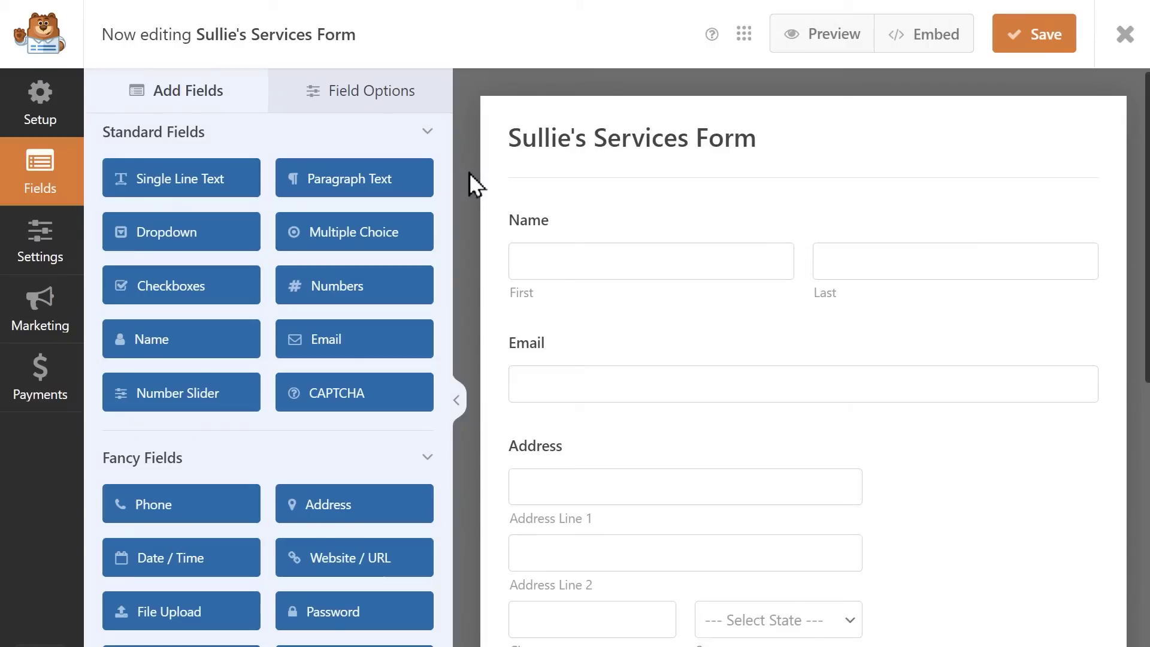
Drag a Stripe Credit Card field into the form below Comment or Message
drag(448, 206, 458, 546)
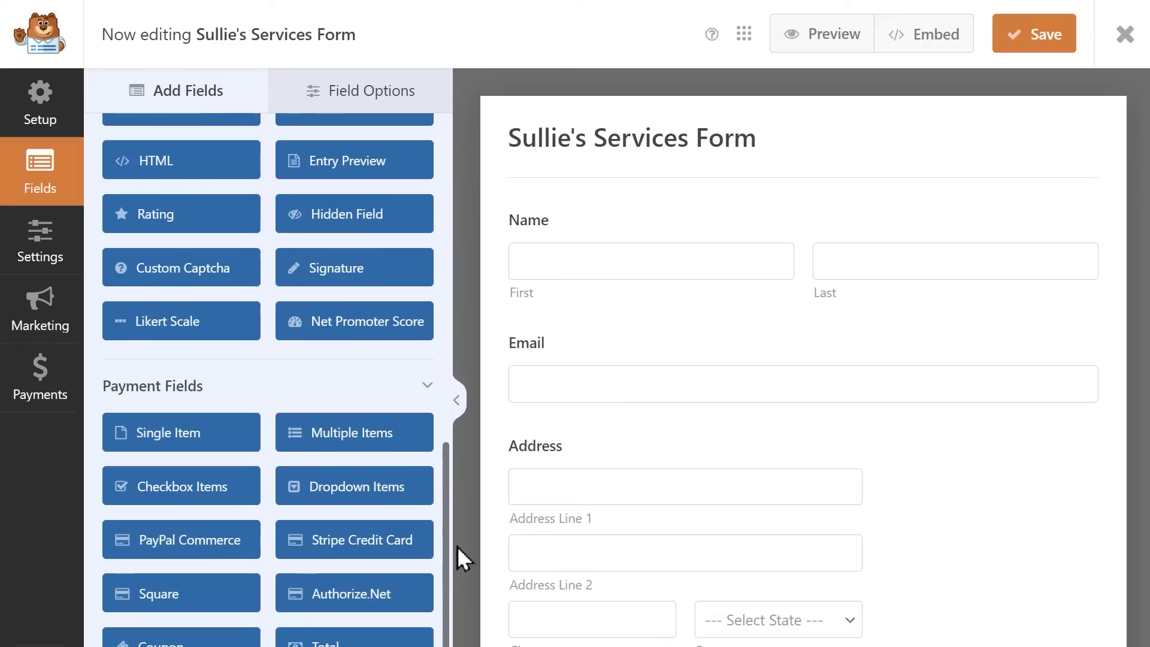
scroll(458, 552, down, 10)
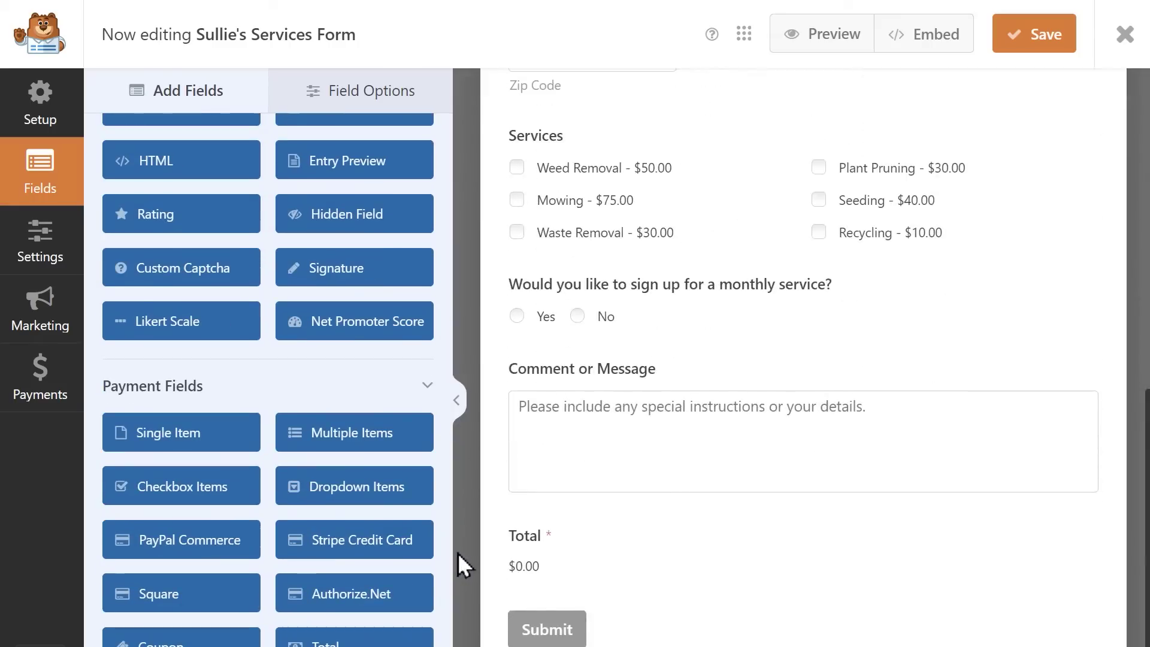
drag(372, 539, 537, 523)
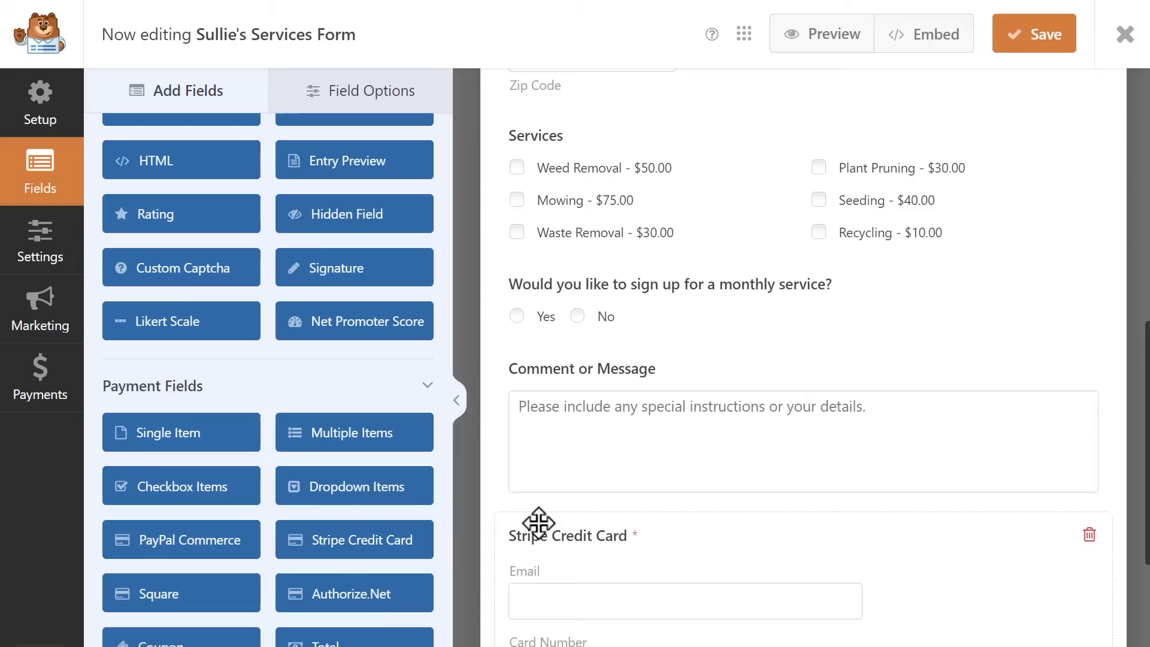
scroll(541, 527, down, 5)
Review the card field's label, description and Link Email, keeping Stripe Credit Card Email
click(539, 527)
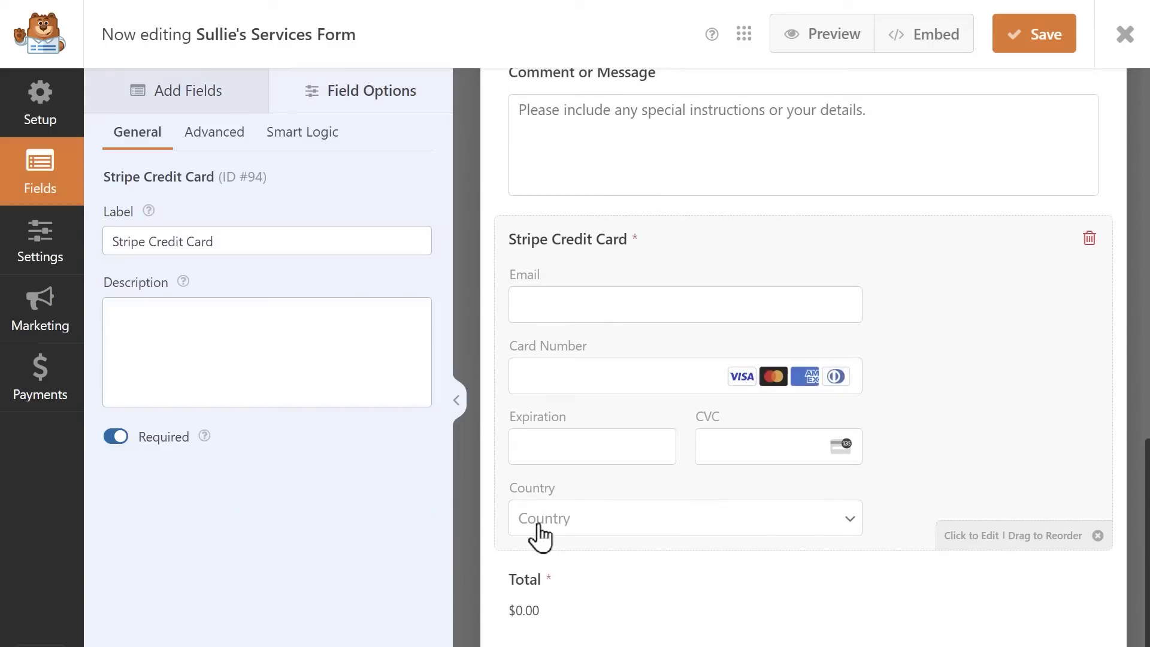
click(406, 242)
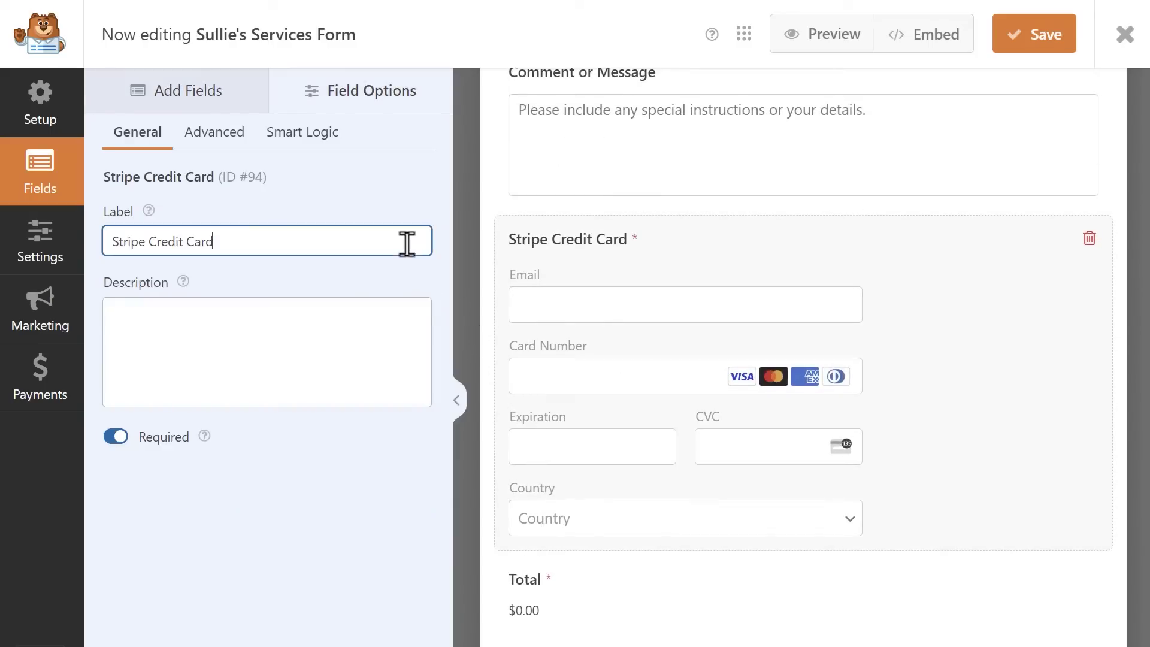
click(367, 342)
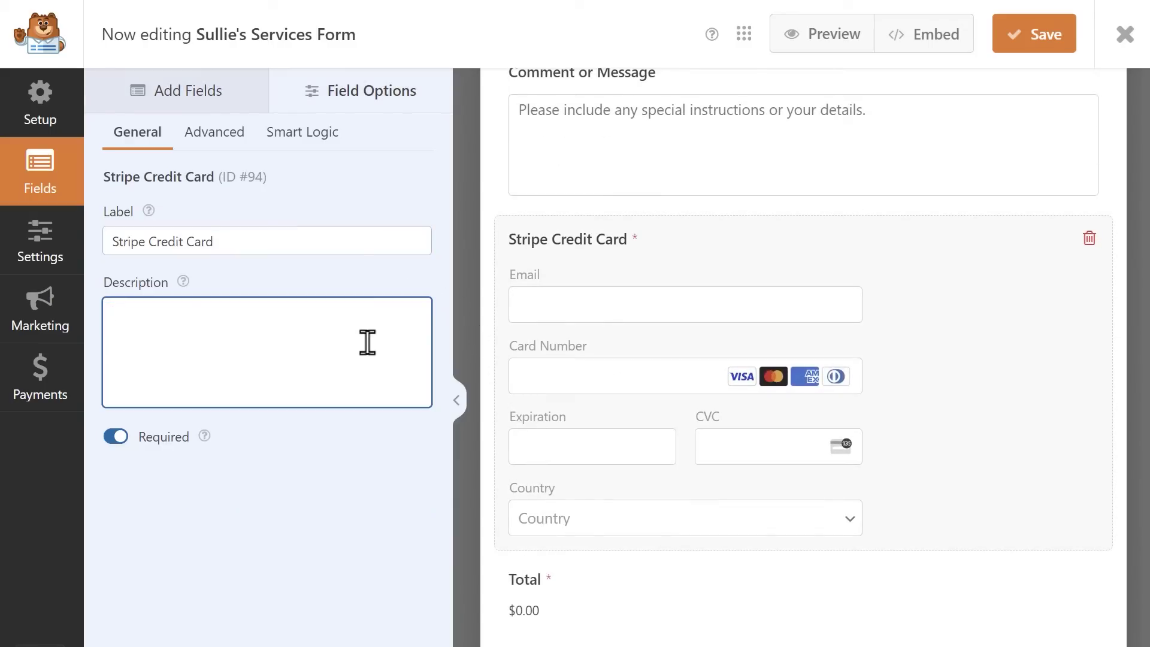
click(237, 135)
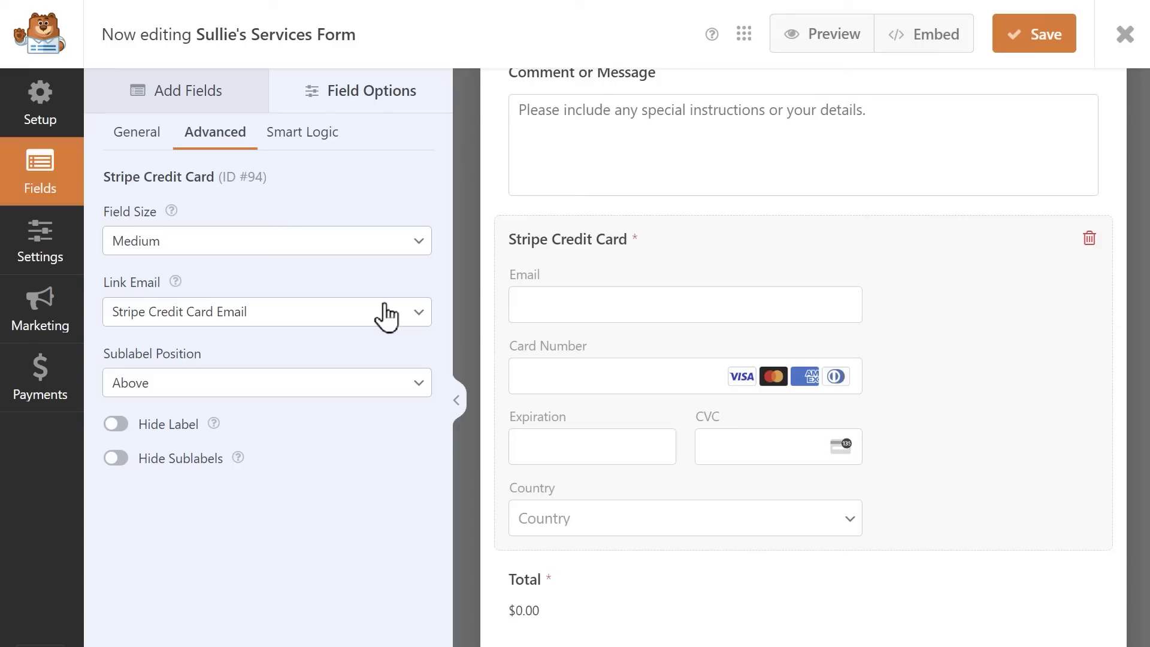
click(386, 315)
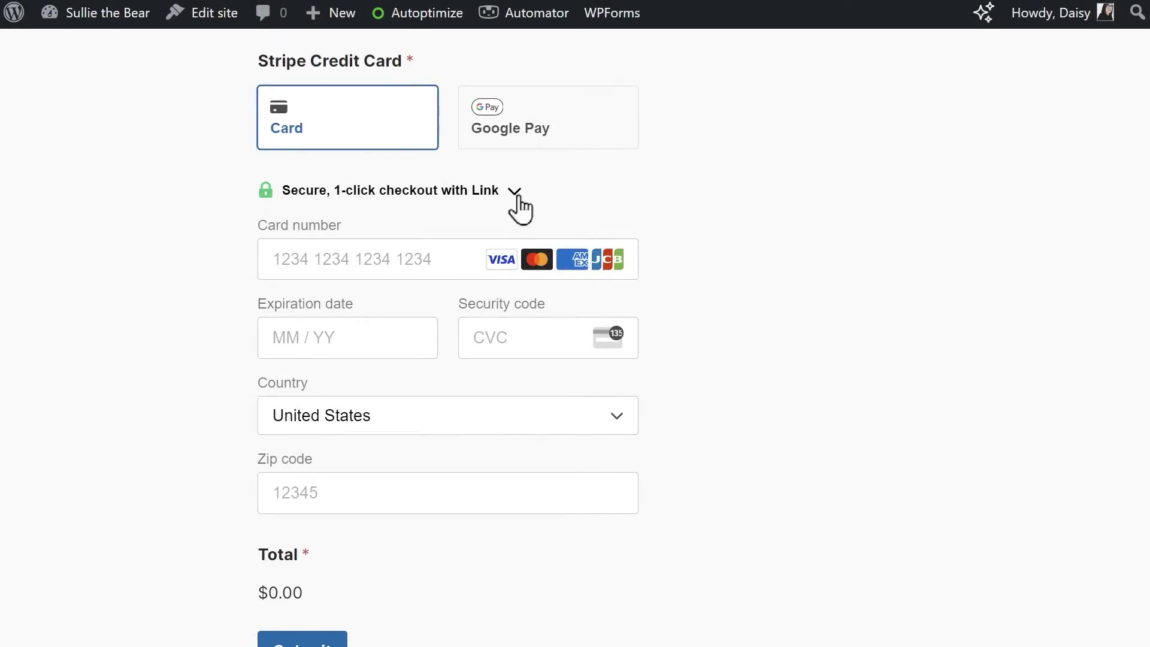
click(515, 191)
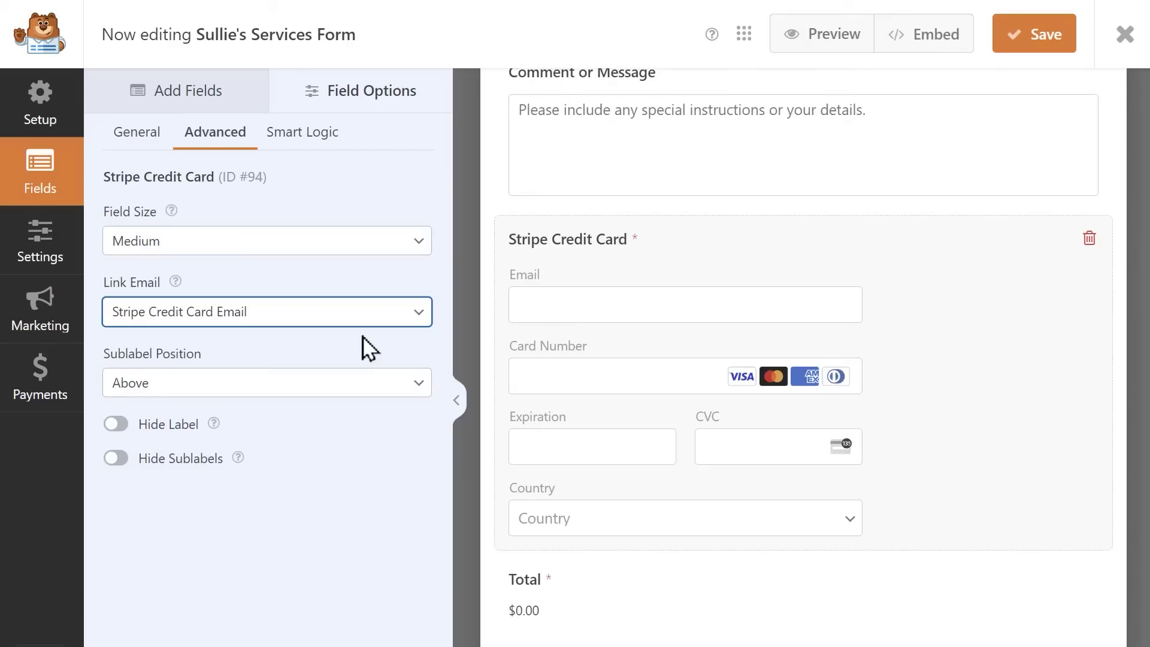
Enable Stripe one-time payments with the description 'Sullie Eloso's Services'
click(61, 373)
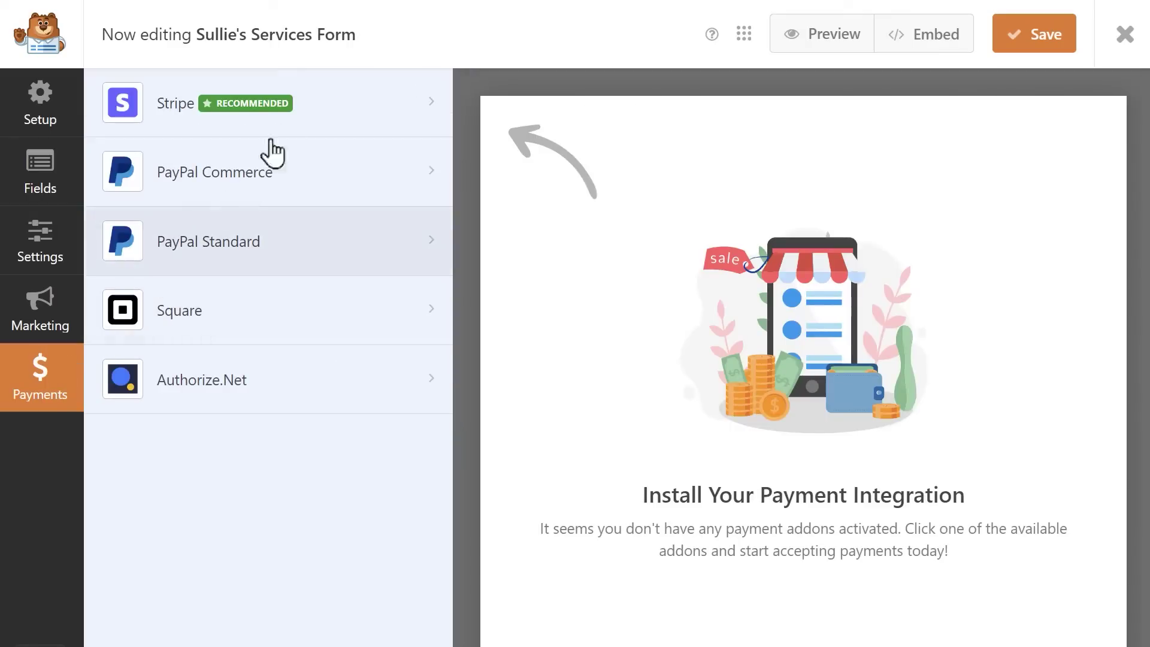
click(307, 96)
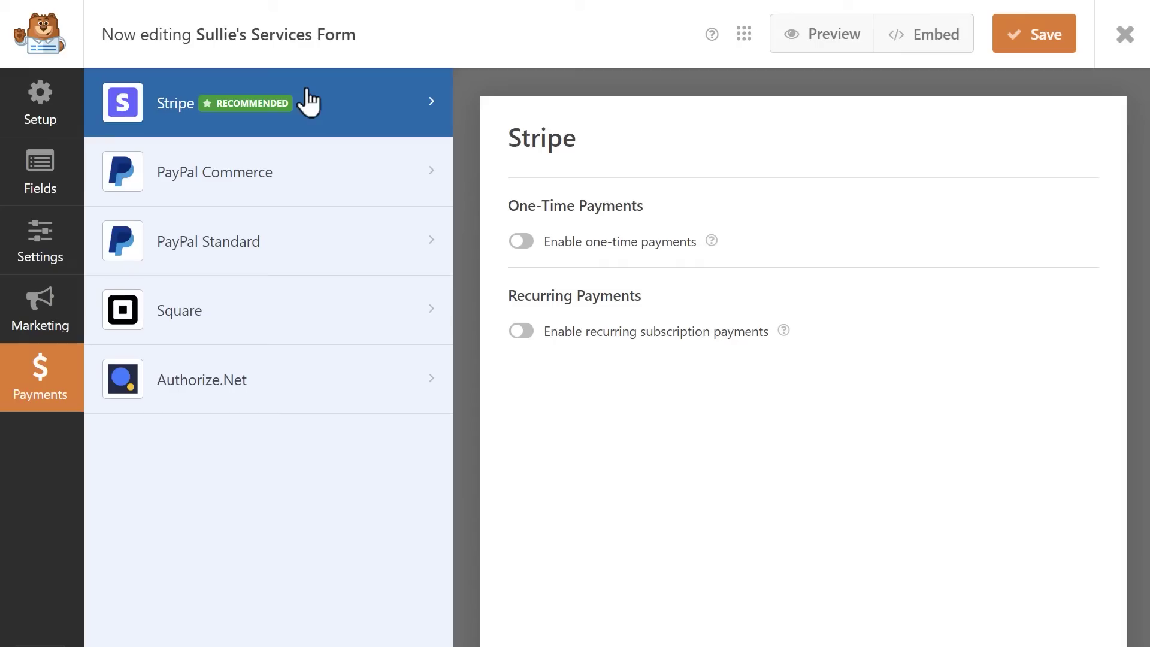
click(521, 242)
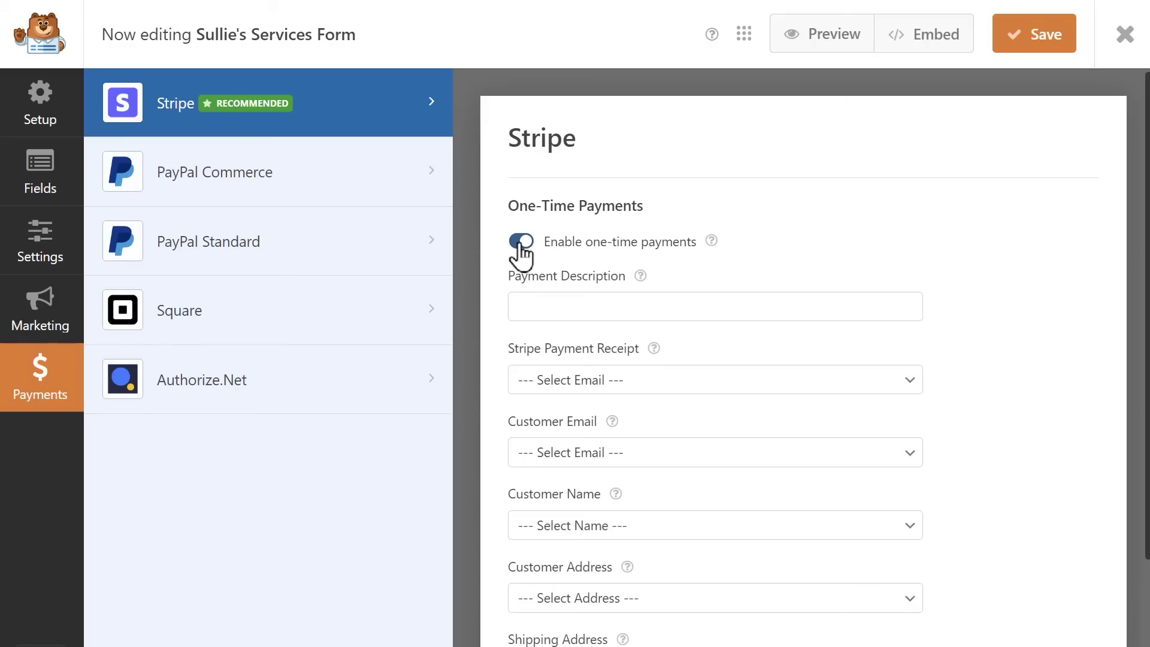
click(571, 304)
text(Sullie Elo)
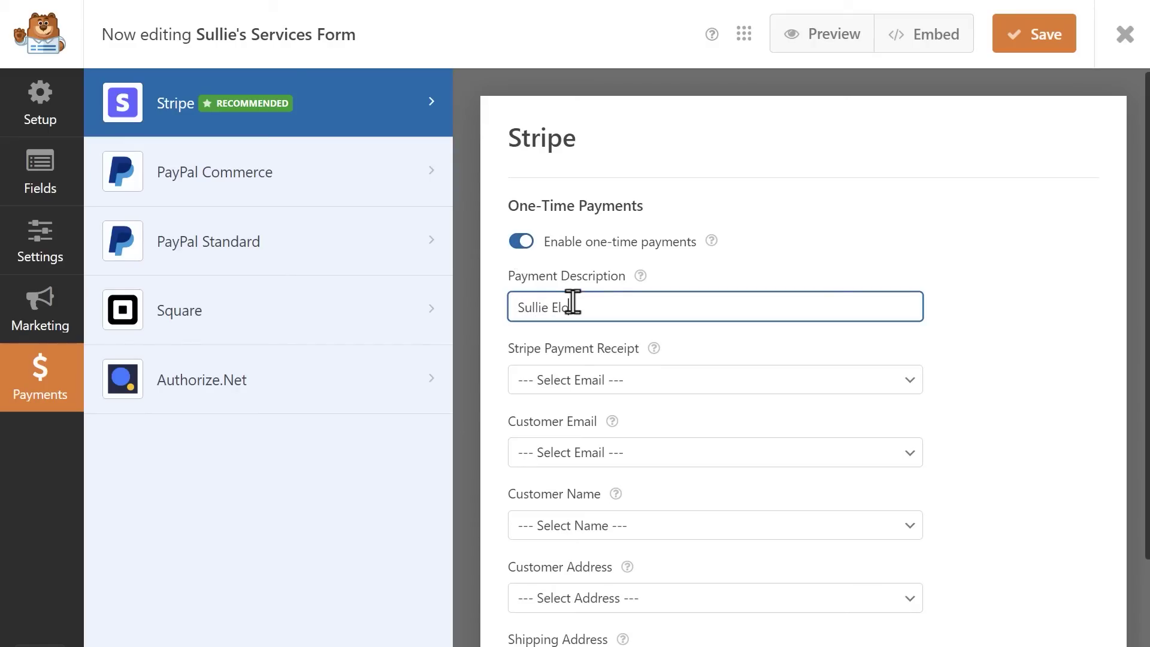
text(so's Services)
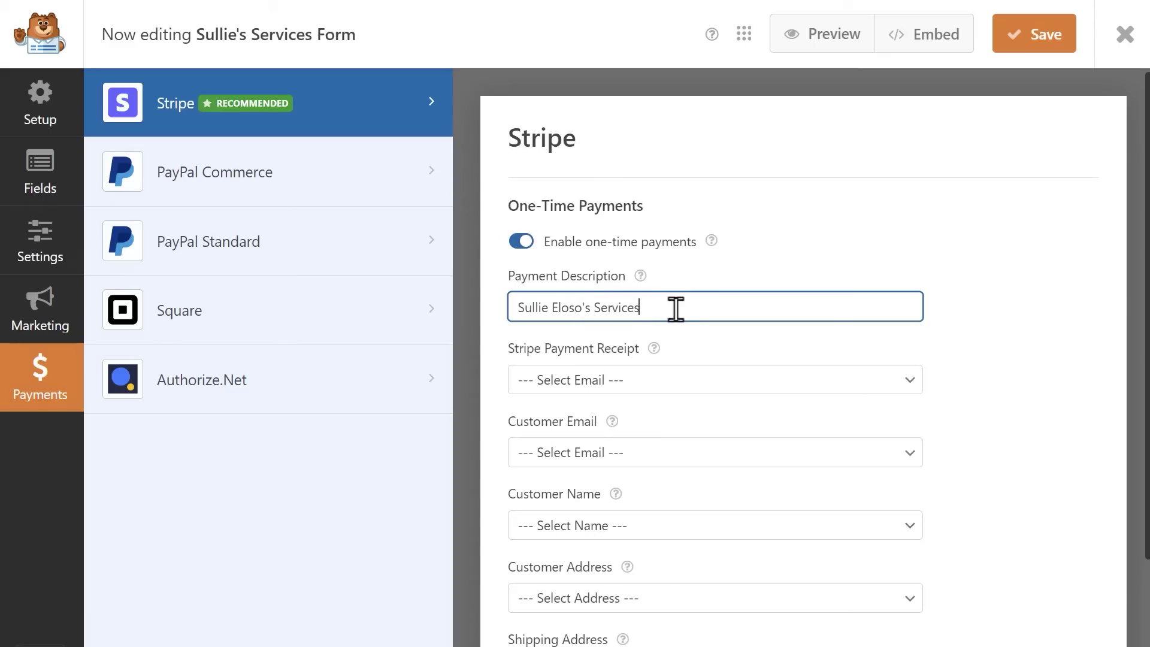
Map receipt and customer email to Email, name to Name, address to Address; enable conditional logic
click(719, 384)
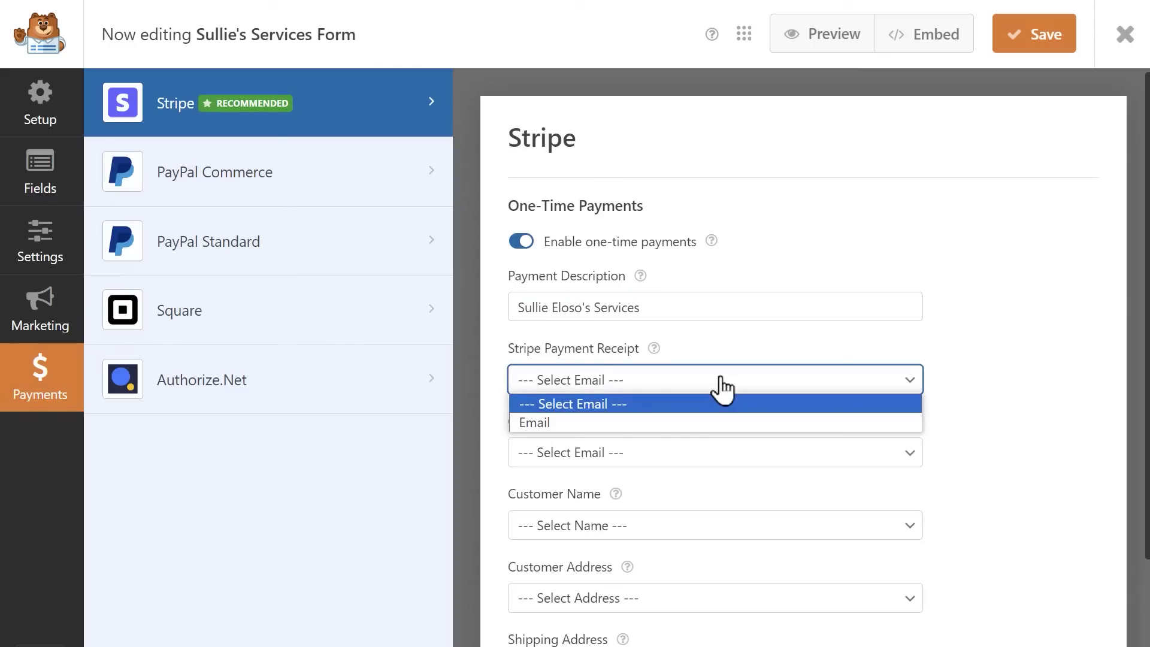
click(699, 420)
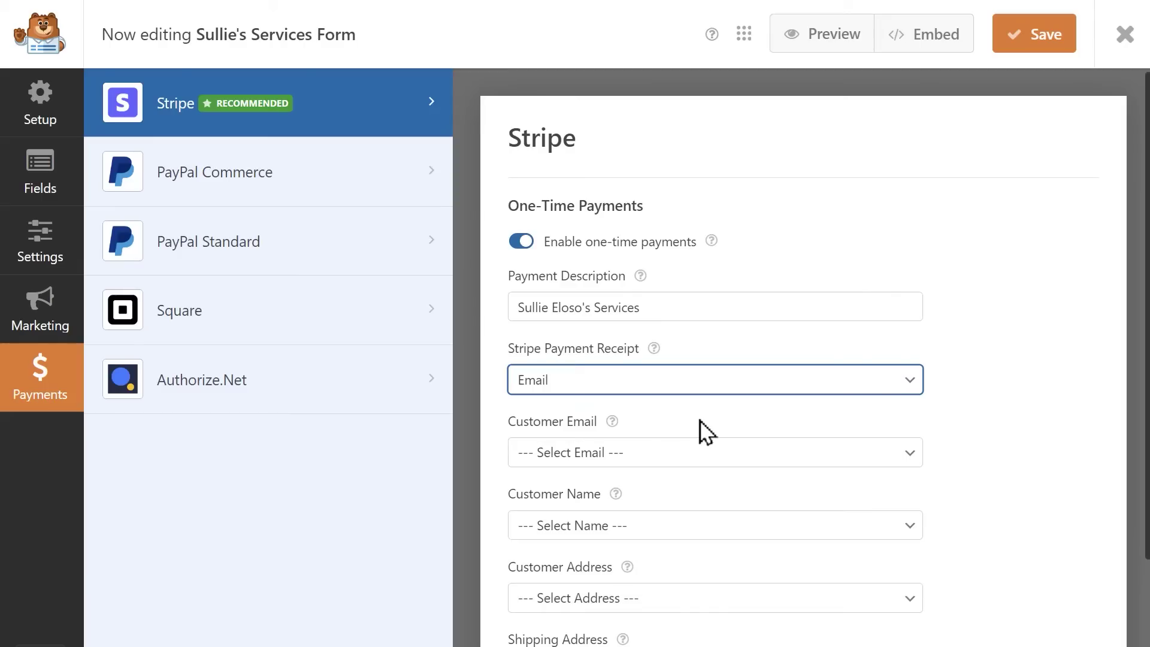
click(737, 457)
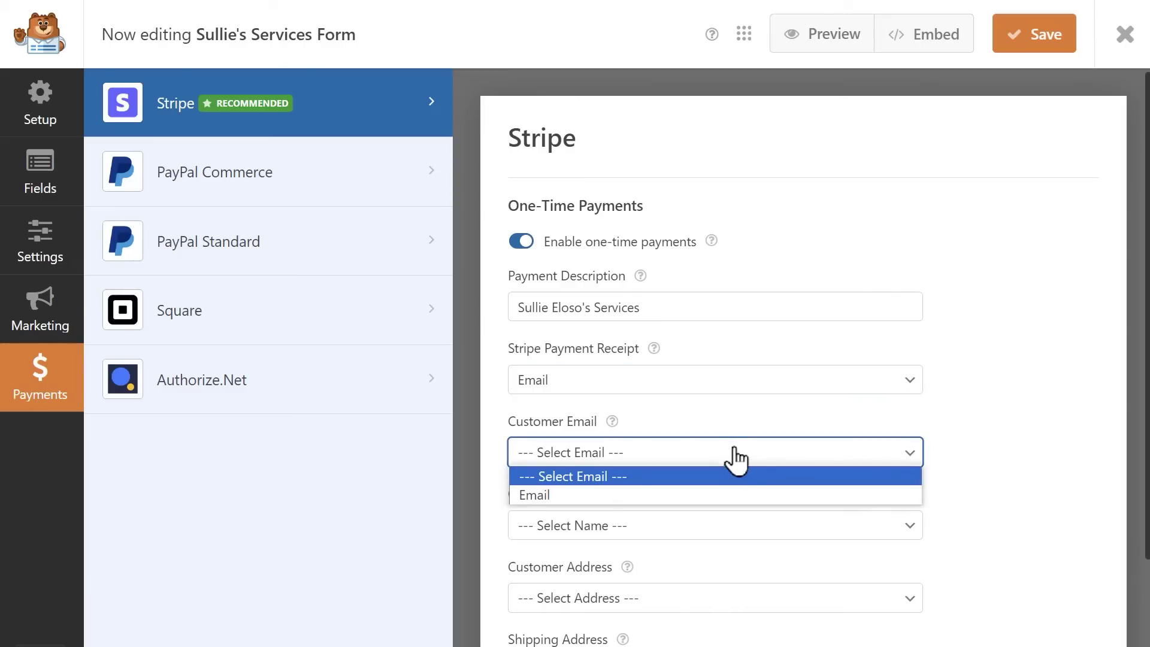
click(712, 495)
scroll(710, 493, down, 2)
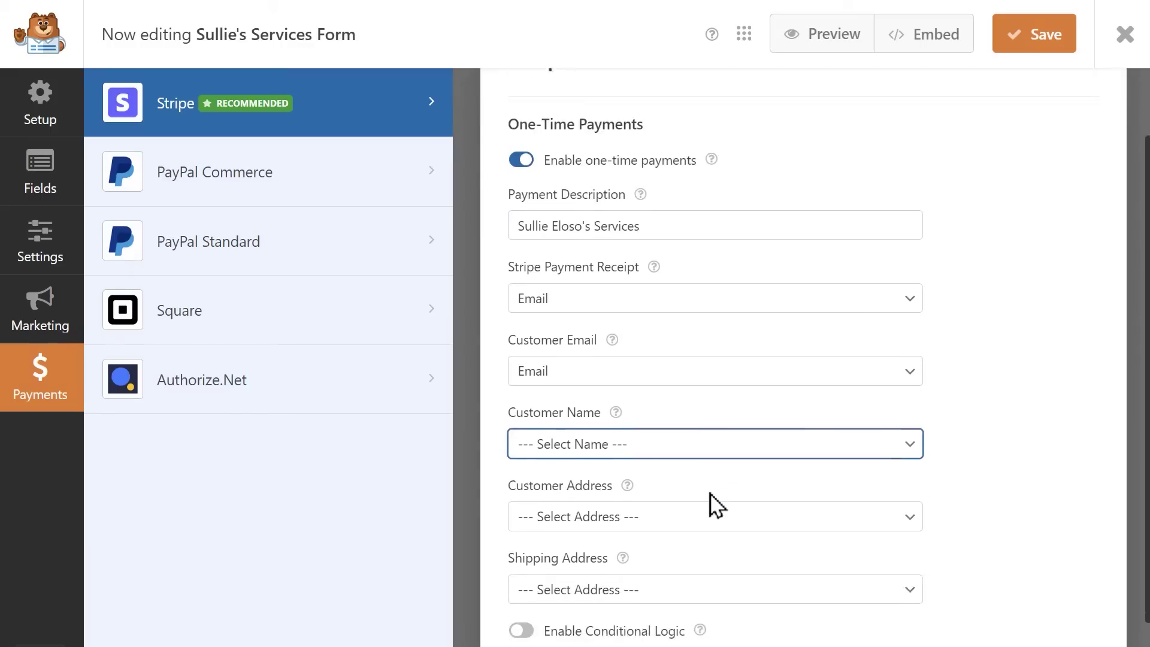
click(753, 437)
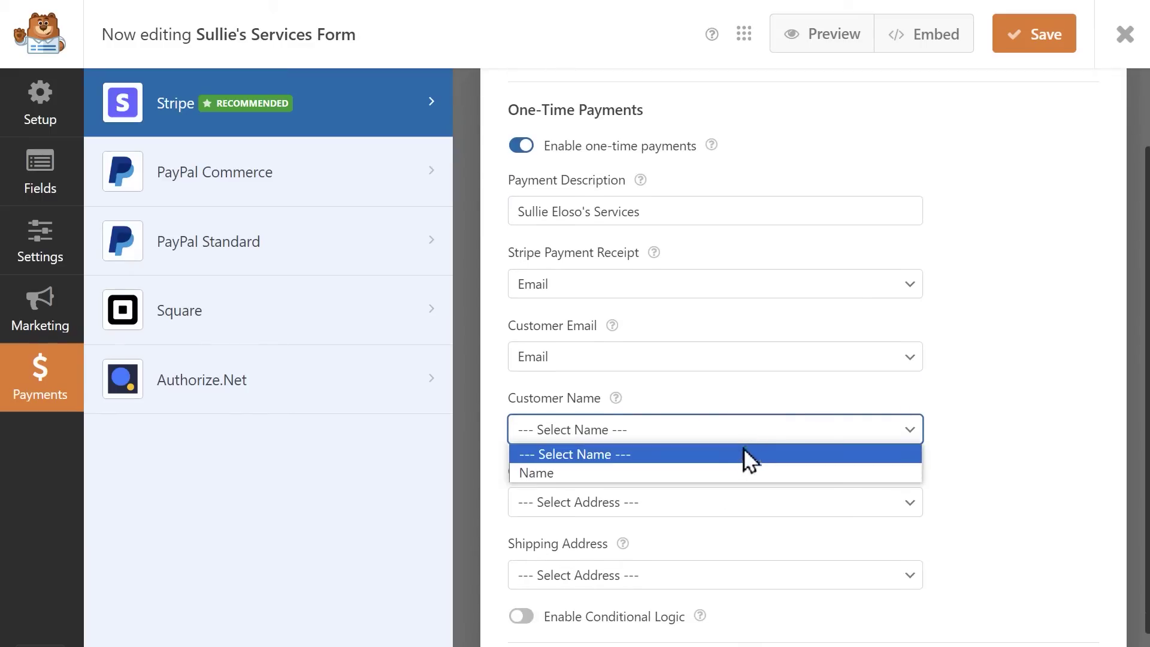
click(719, 472)
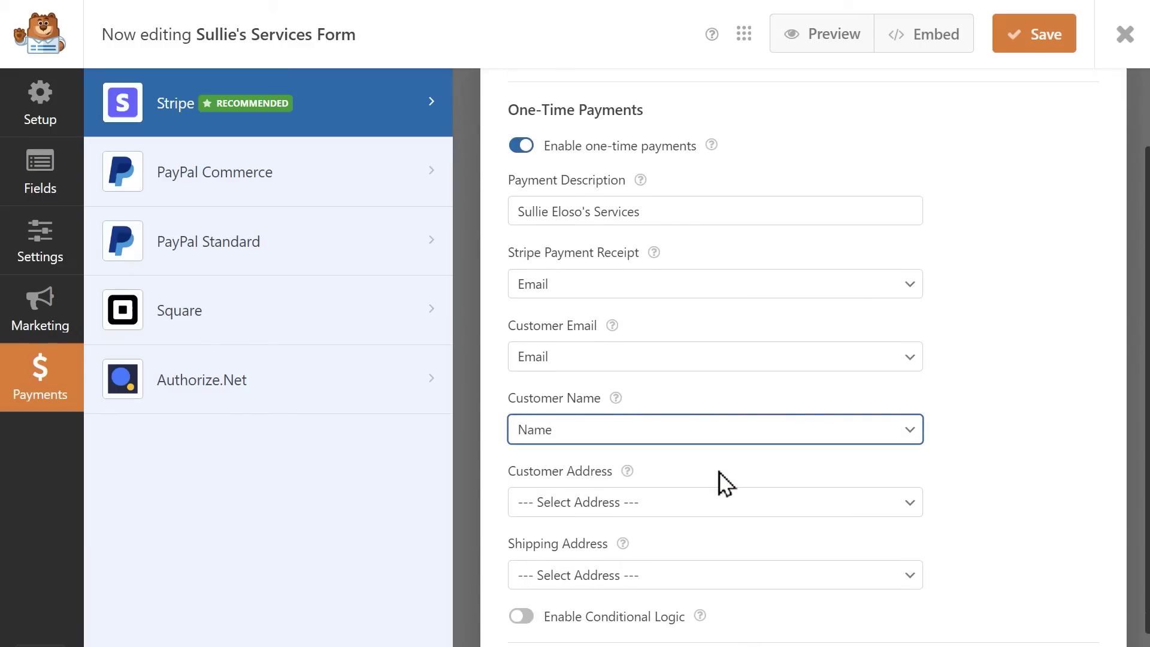
click(765, 506)
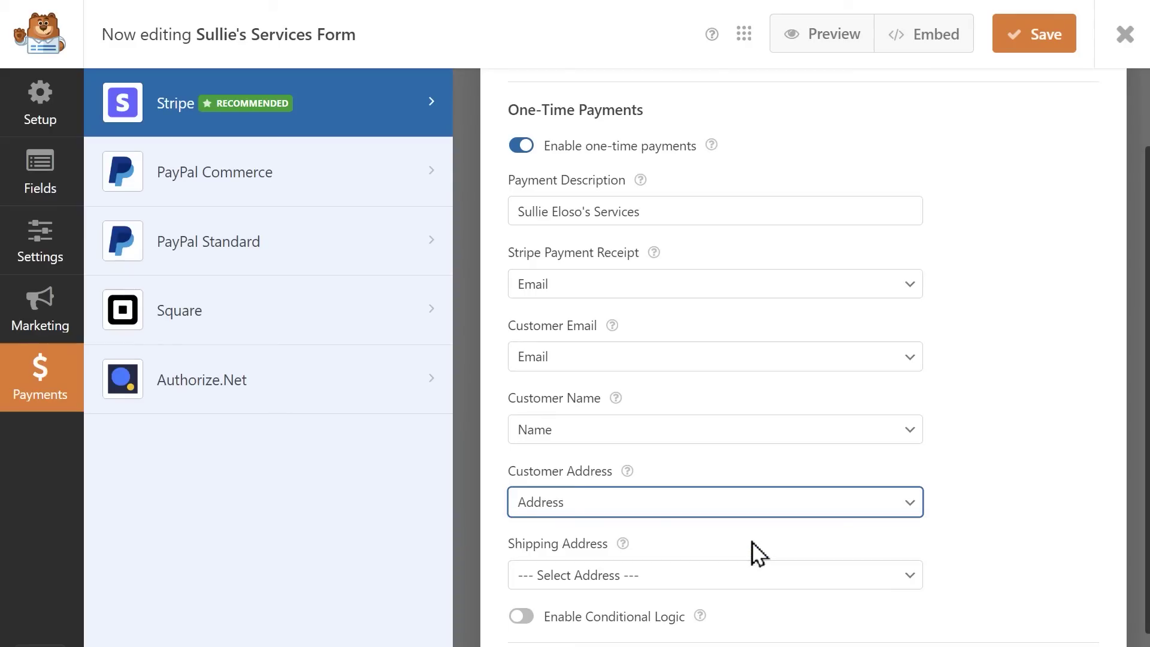
scroll(757, 554, down, 2)
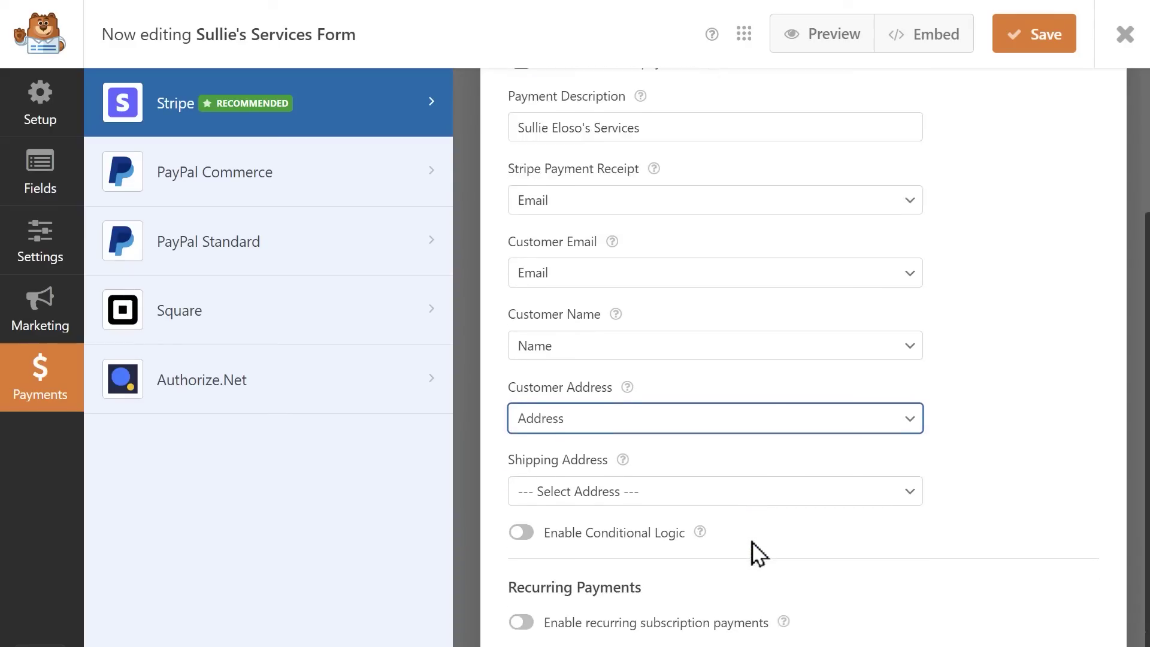
click(520, 534)
scroll(521, 542, down, 4)
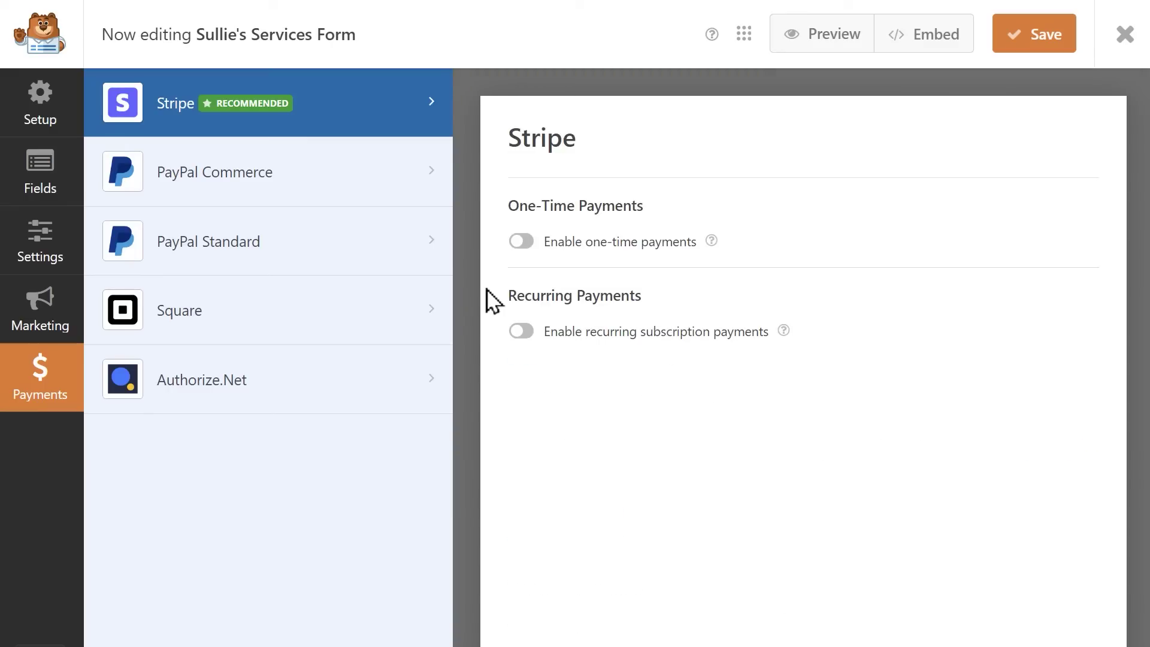
Enable recurring subscription payments with a Monthly recurring period
click(519, 332)
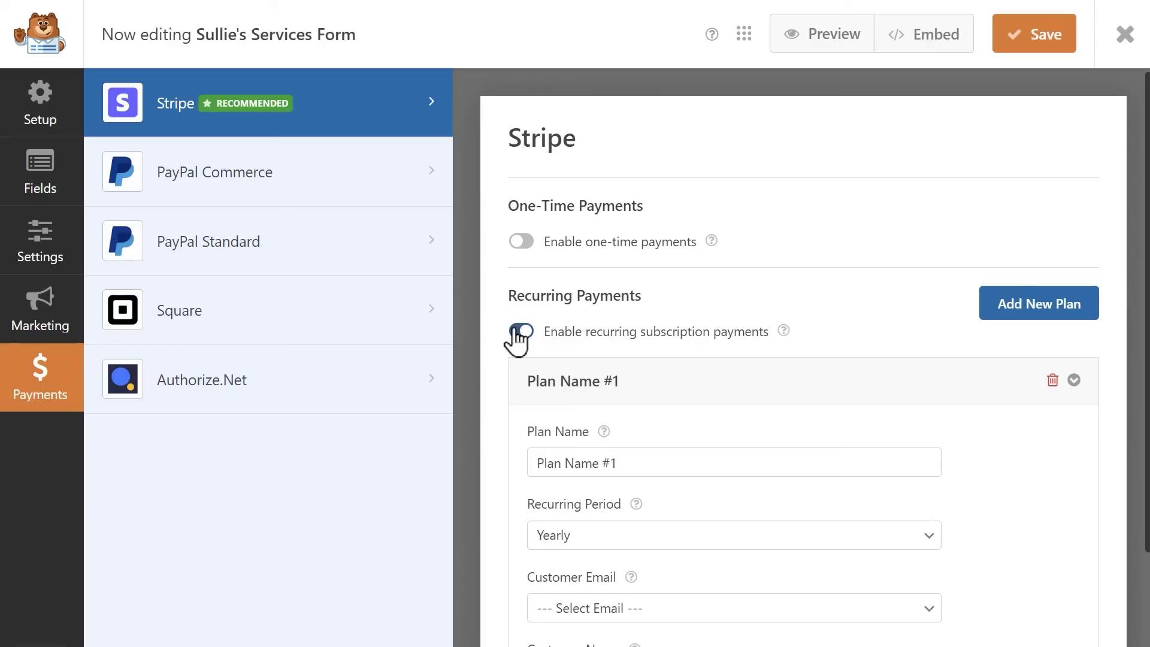
scroll(517, 340, down, 3)
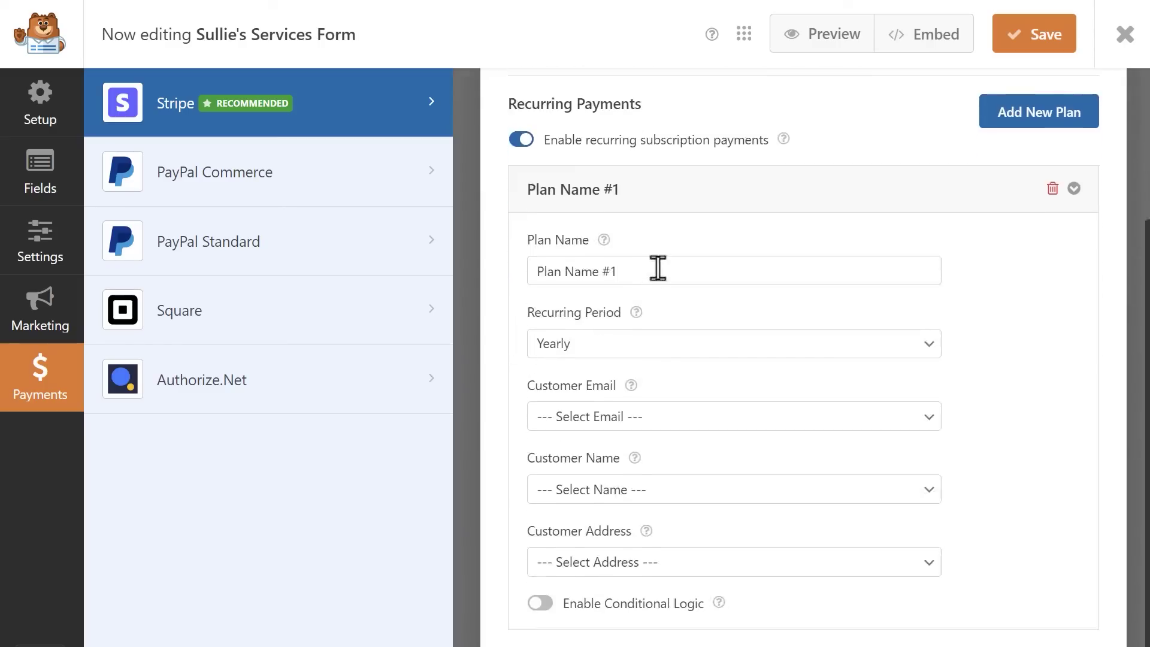
click(657, 269)
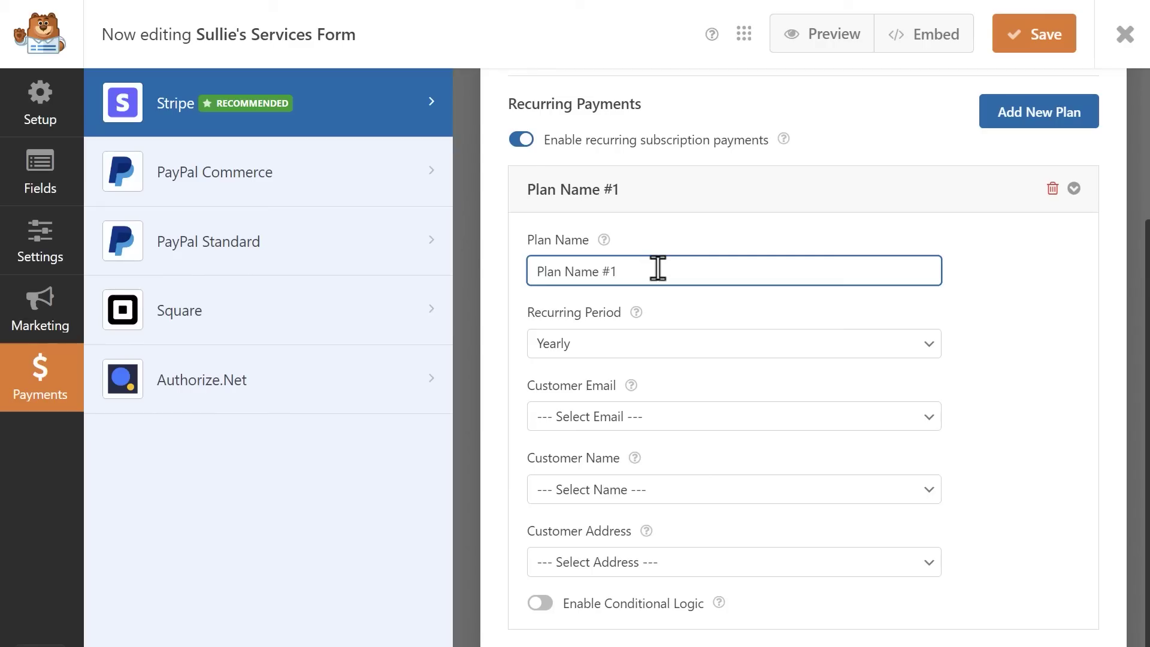
click(681, 346)
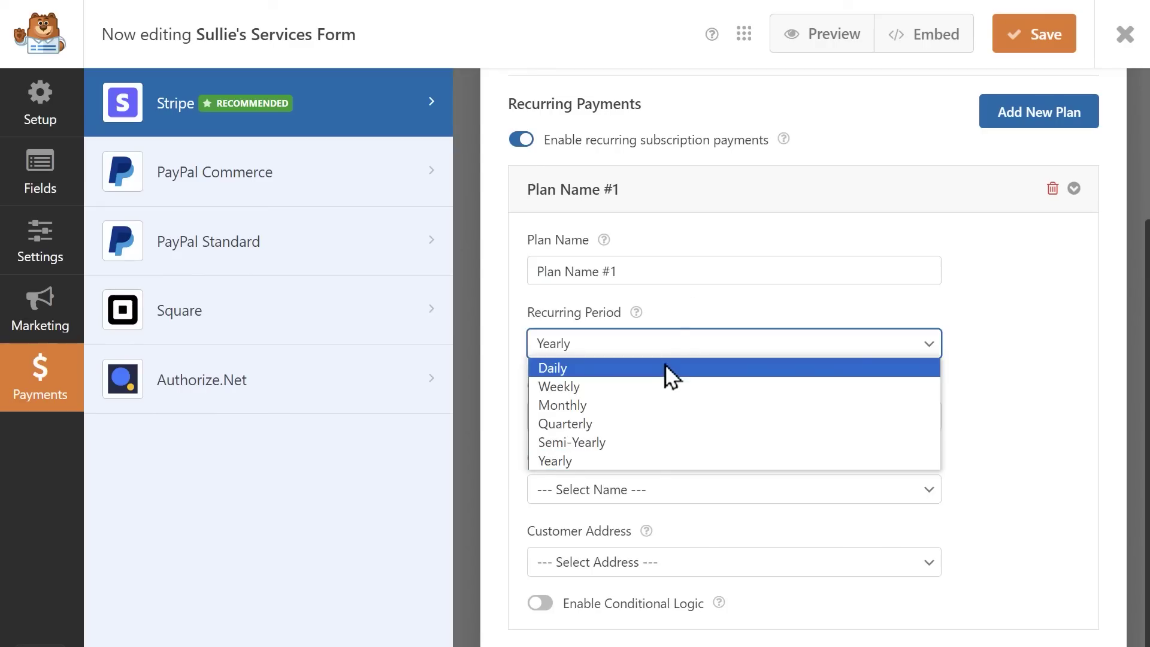
click(624, 408)
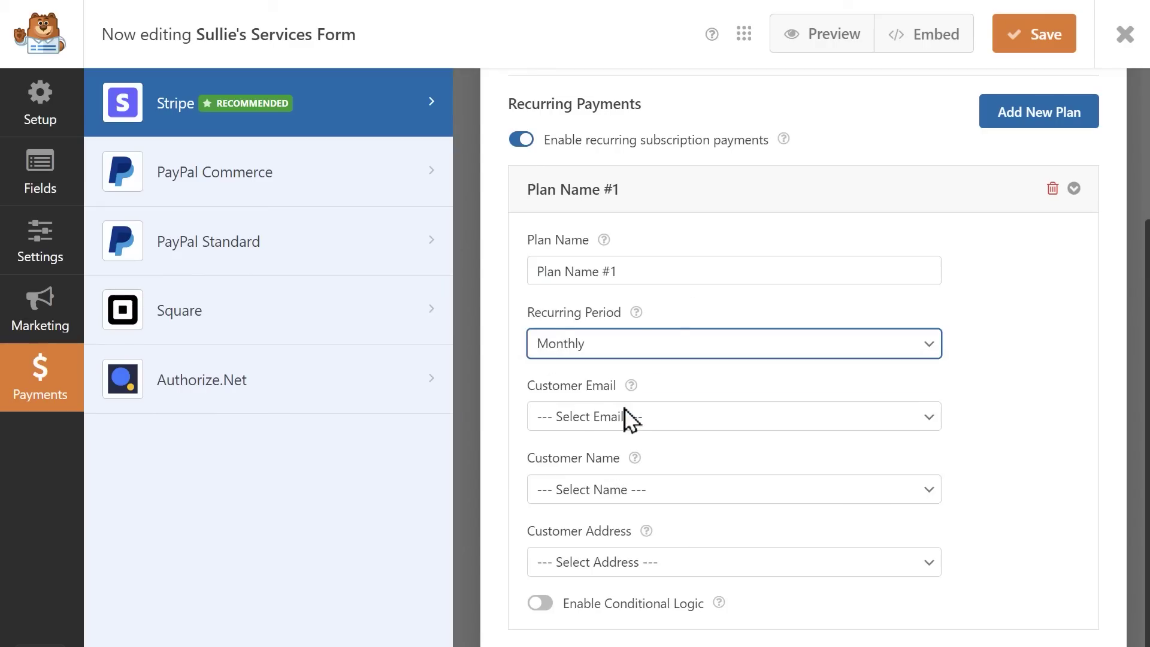
Map customer email, name and address to Email, Name and Address, and enable conditional logic
click(625, 413)
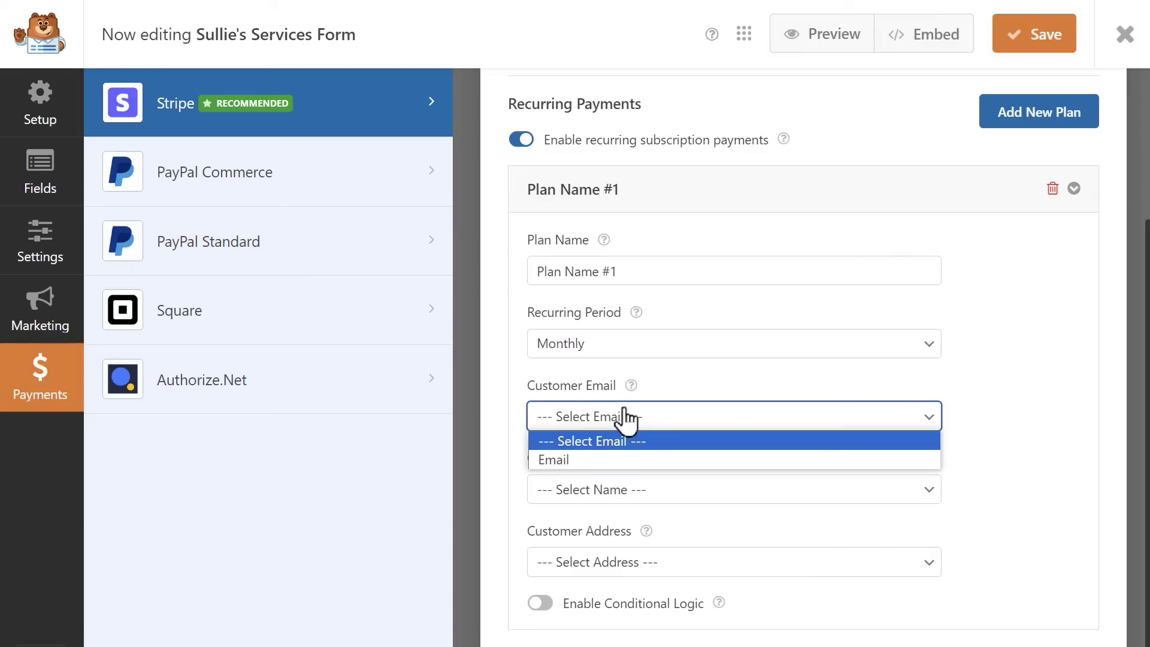
click(698, 459)
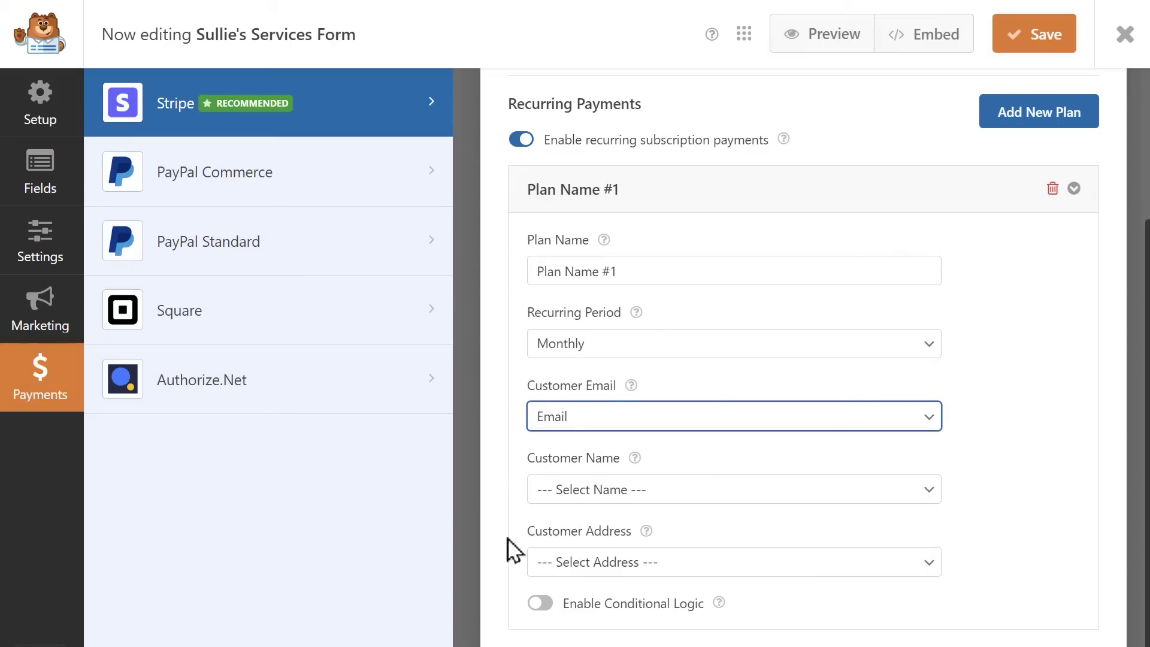
click(714, 493)
click(665, 532)
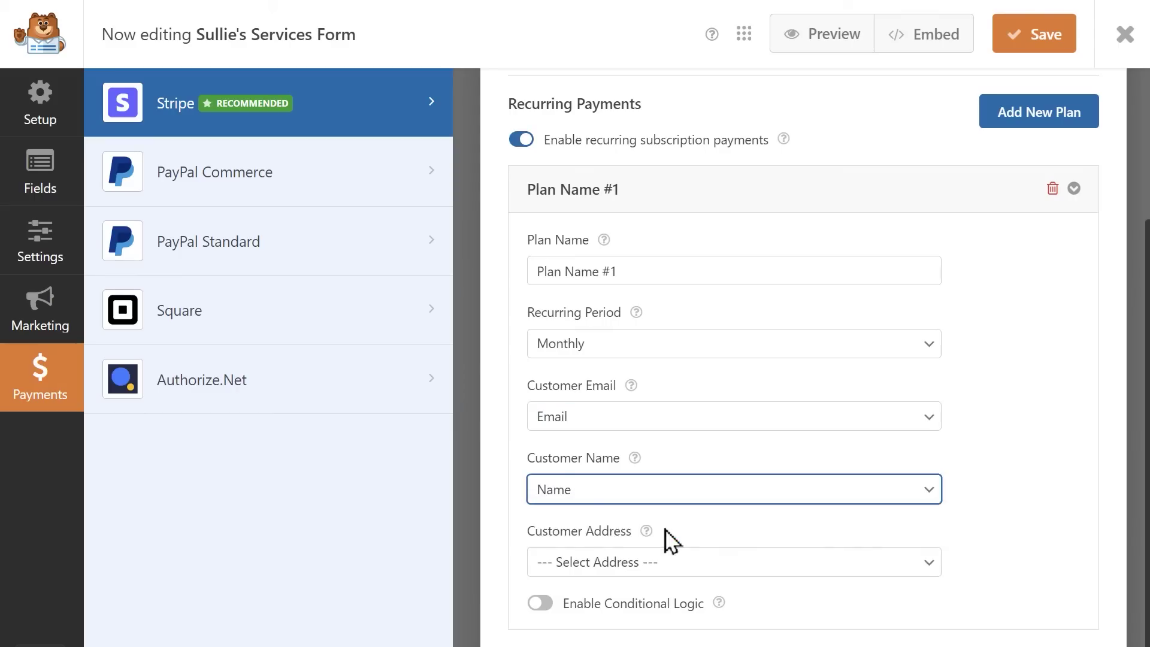
click(743, 561)
click(681, 608)
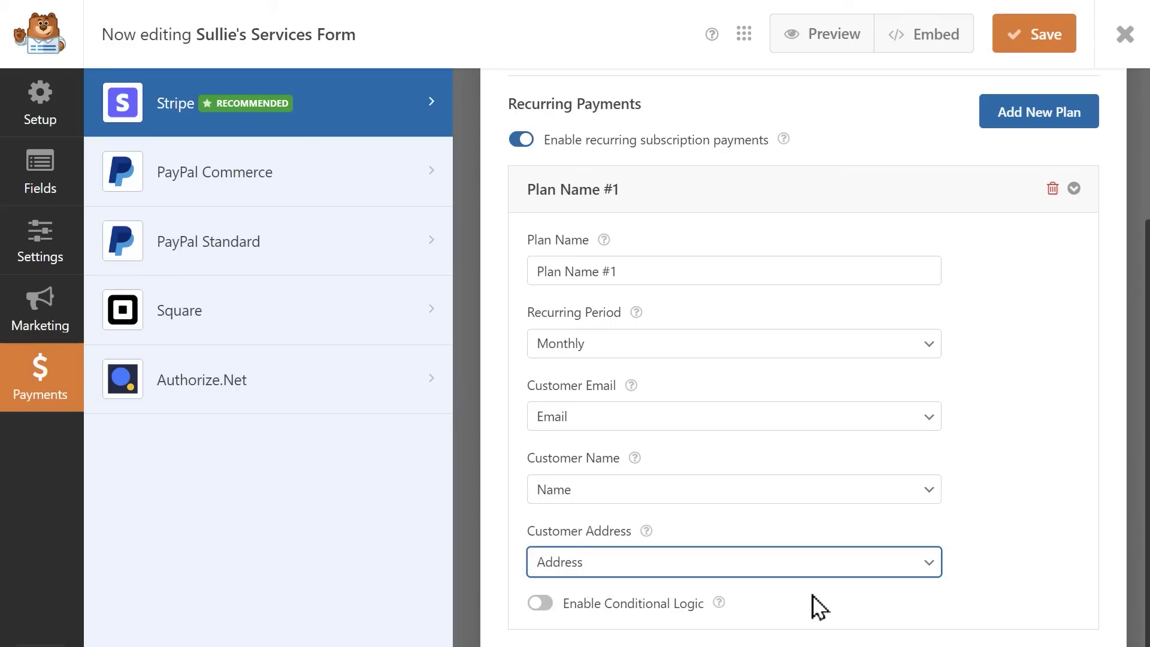
click(541, 604)
scroll(540, 608, down, 3)
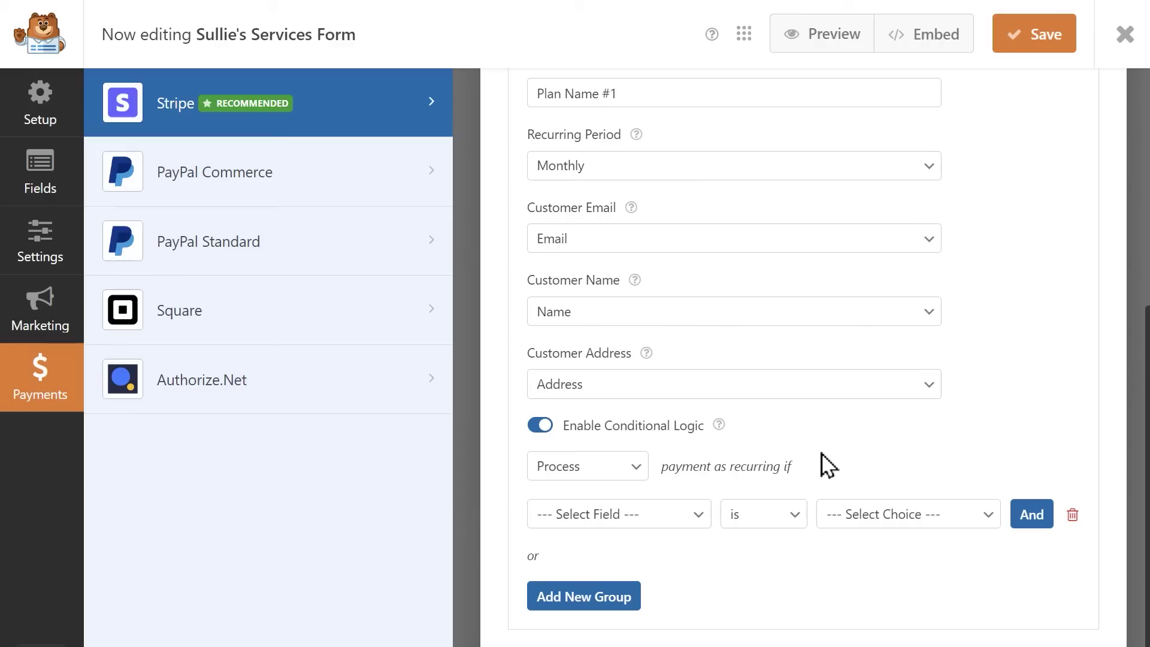
Save the form, preview it and select Google Pay under Stripe Credit Card
scroll(940, 152, up, 10)
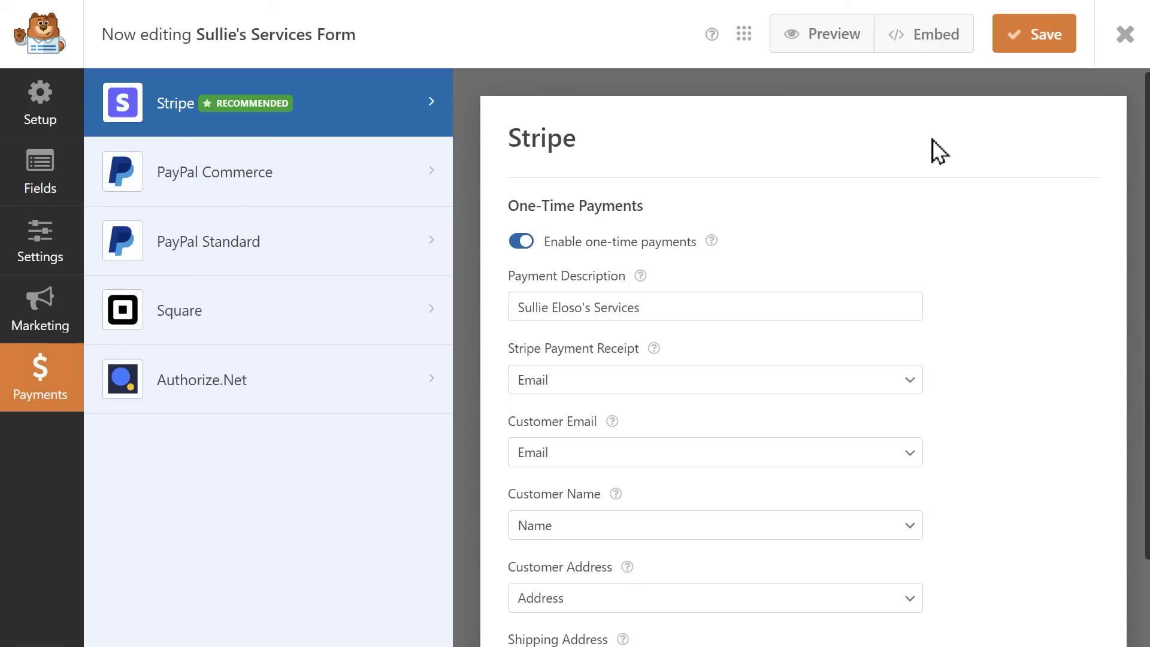
click(1010, 45)
click(782, 44)
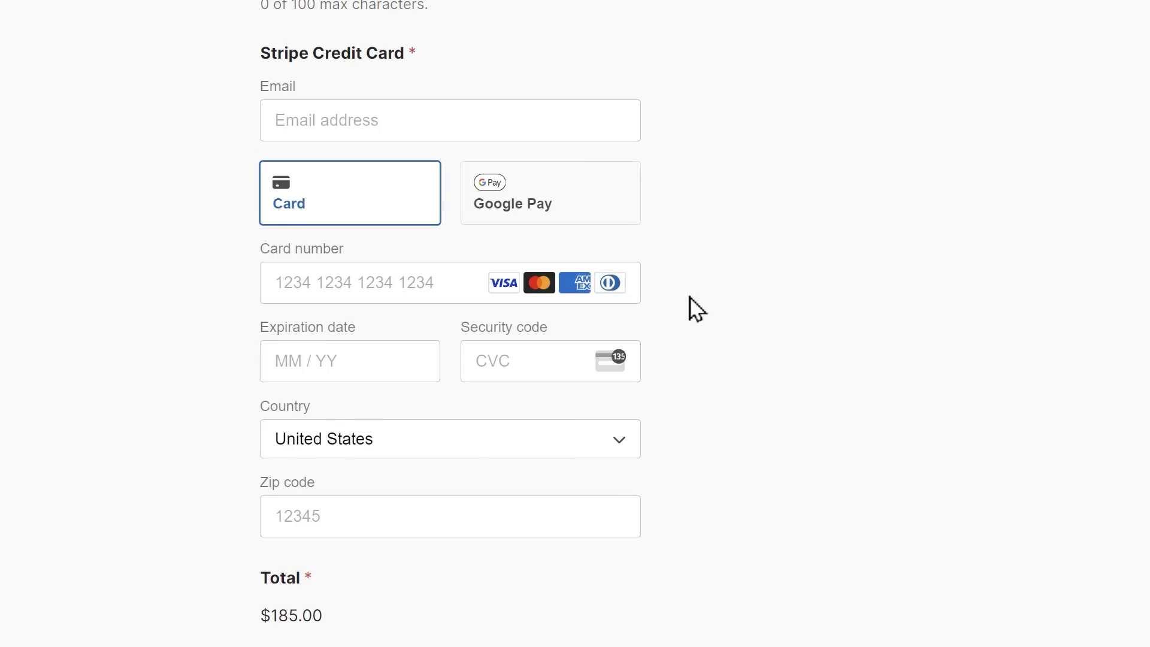
click(612, 204)
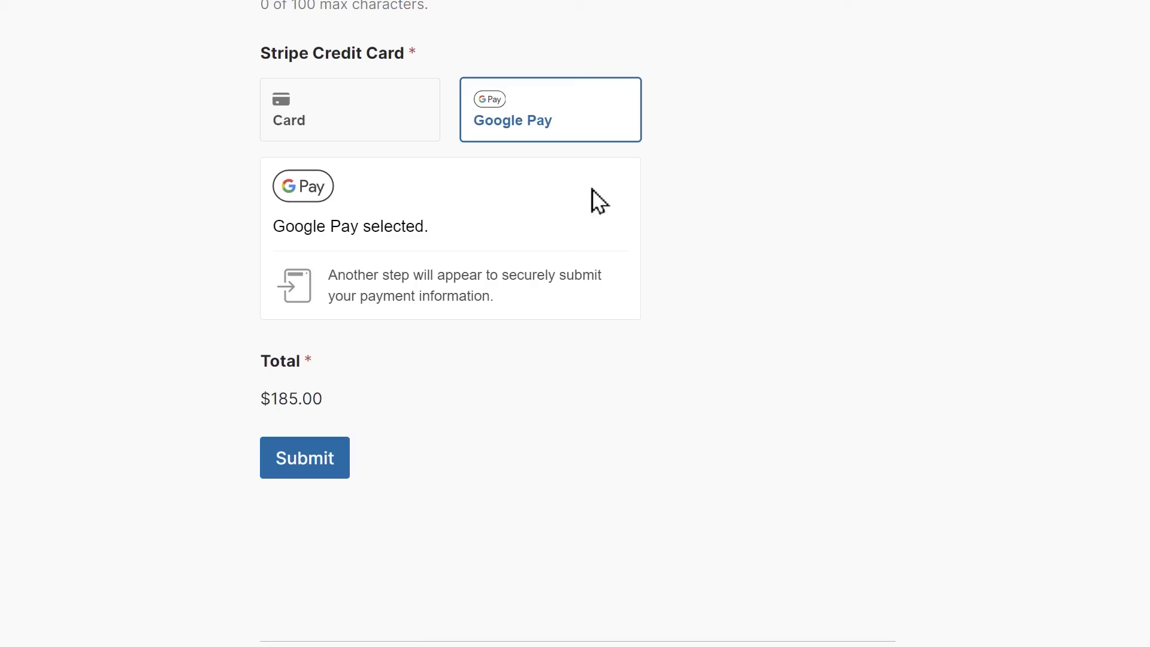
Pay the $185.00 total by card with the Stripe test card details and submit the form
click(392, 129)
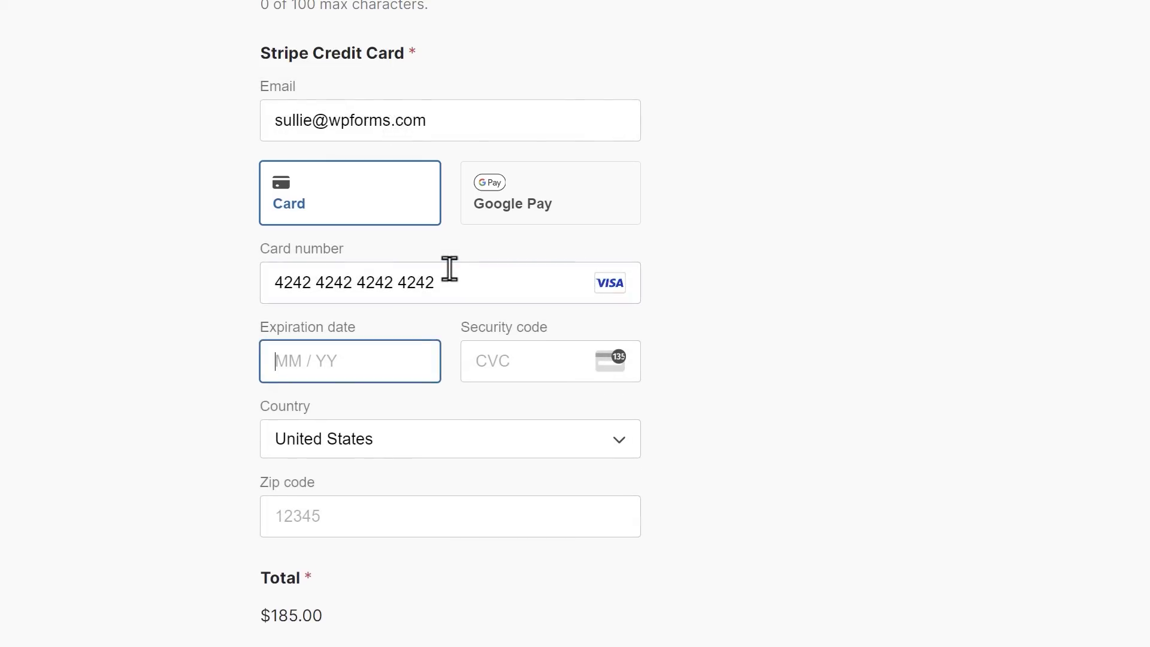
text(0426424)
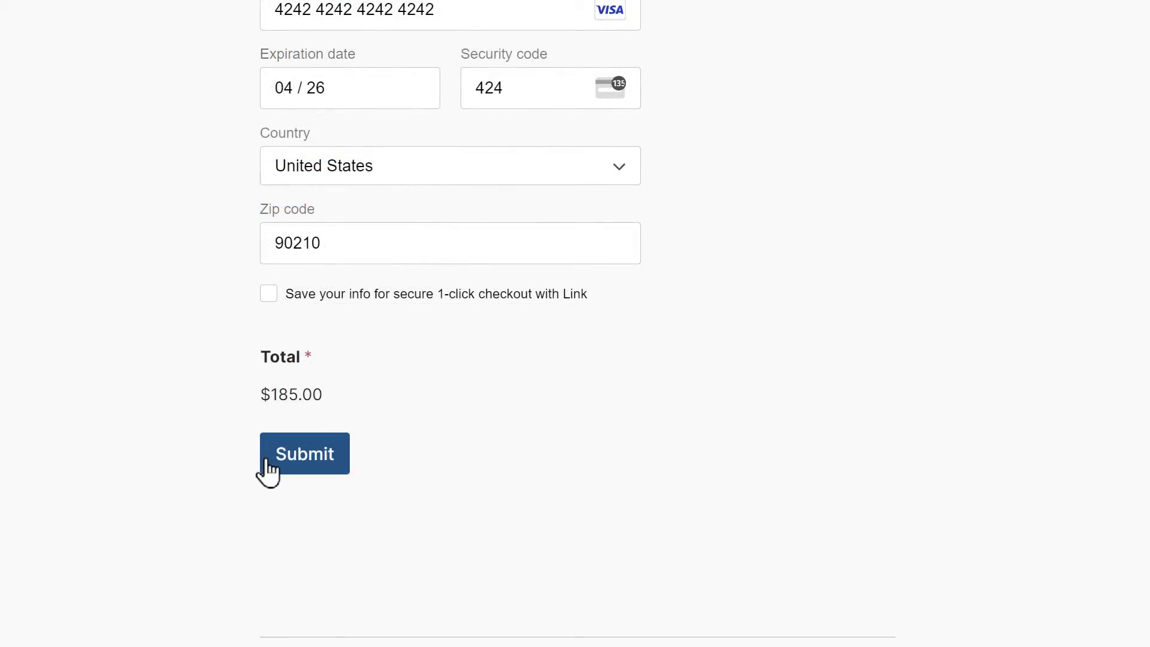
click(267, 463)
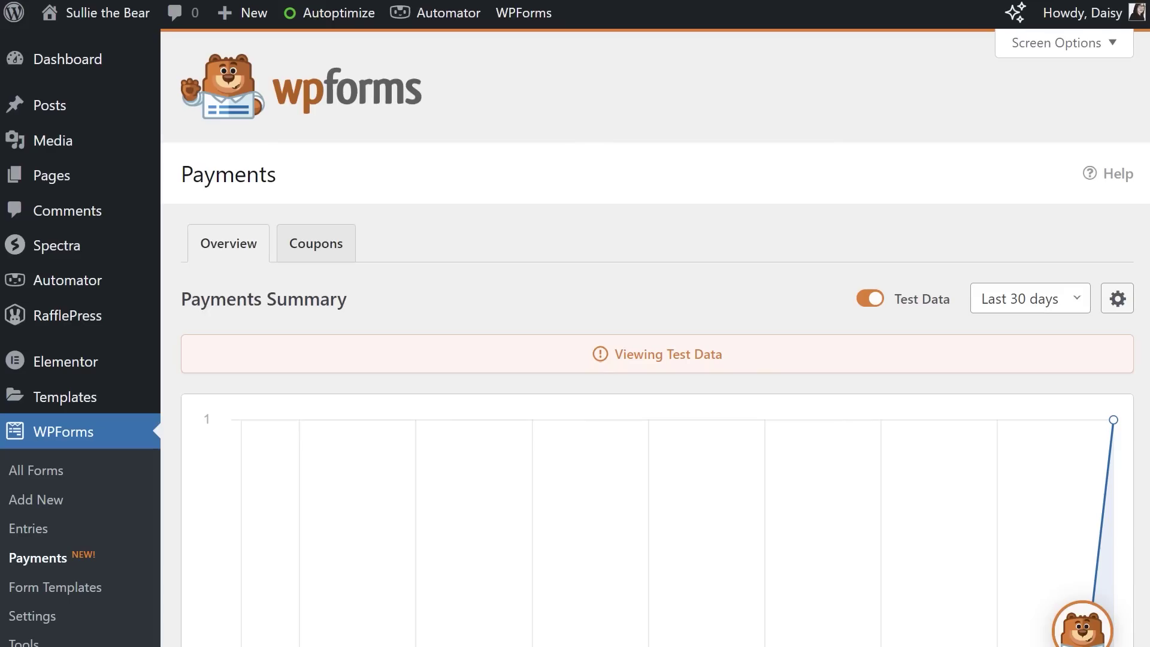
scroll(656, 336, down, 8)
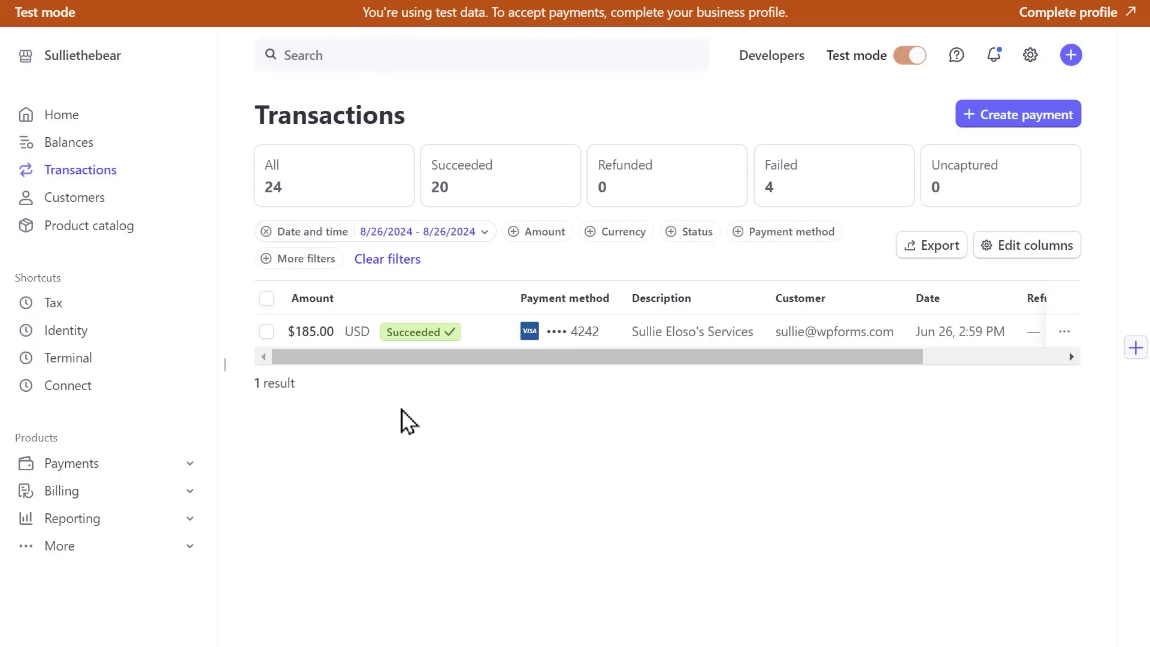
Open the $185.00 Succeeded transaction in Stripe and scroll through its payment details
mouse_move(390, 358)
mouse_down()
mouse_move(539, 361)
mouse_move(372, 361)
mouse_up()
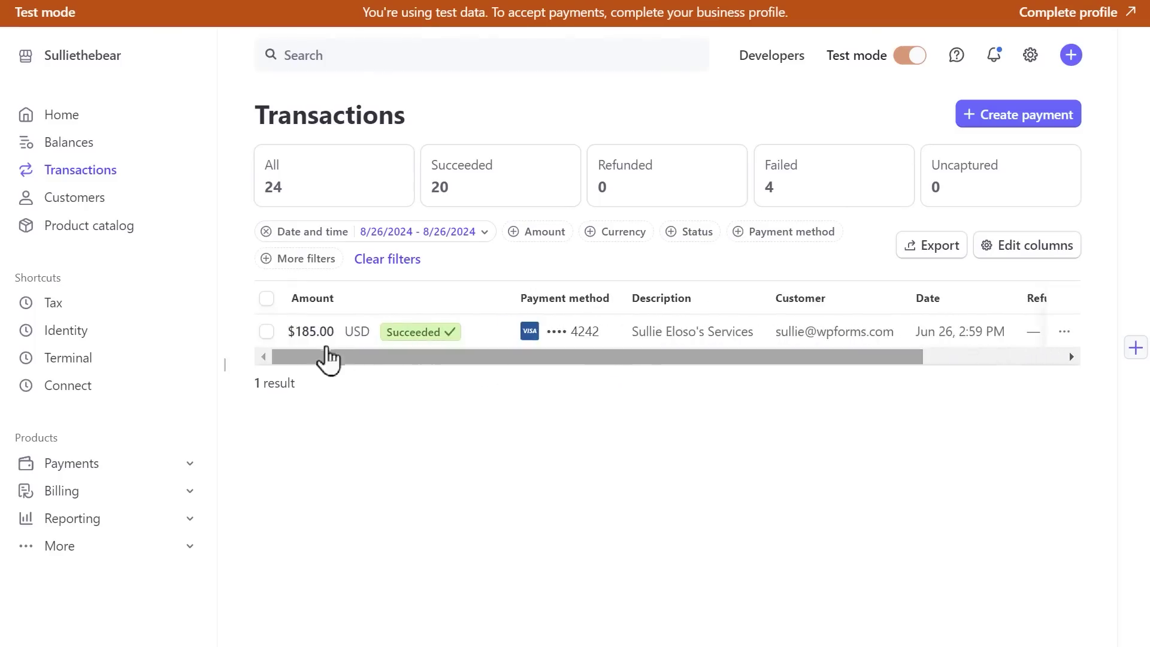
click(312, 344)
scroll(312, 344, down, 10)
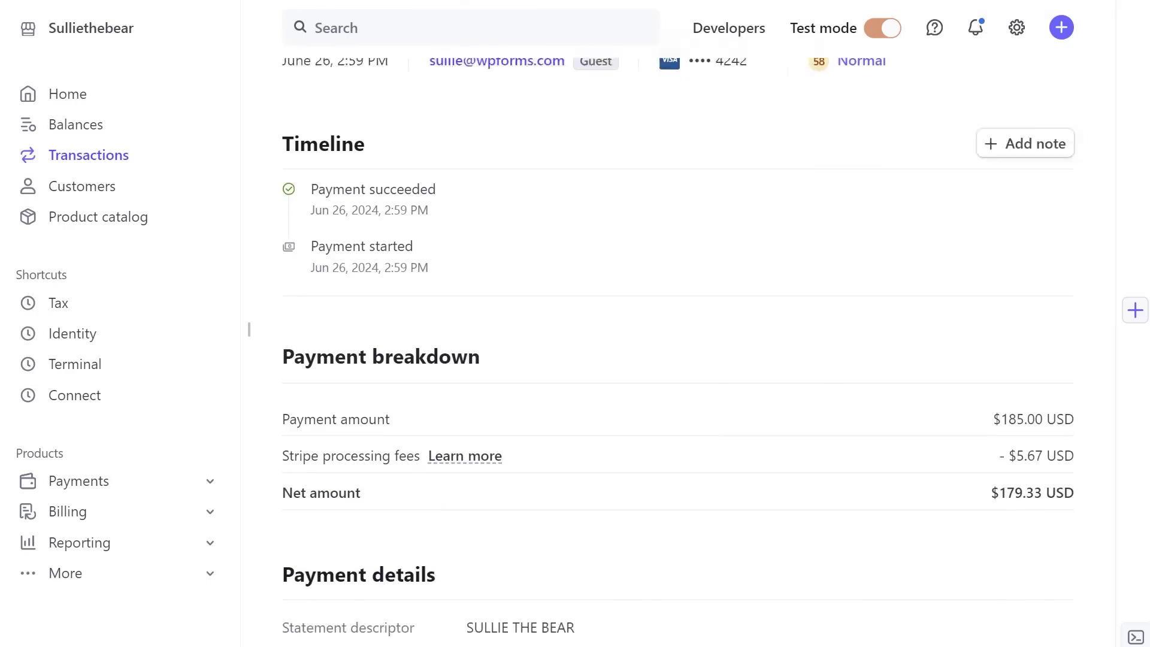
scroll(680, 352, down, 3)
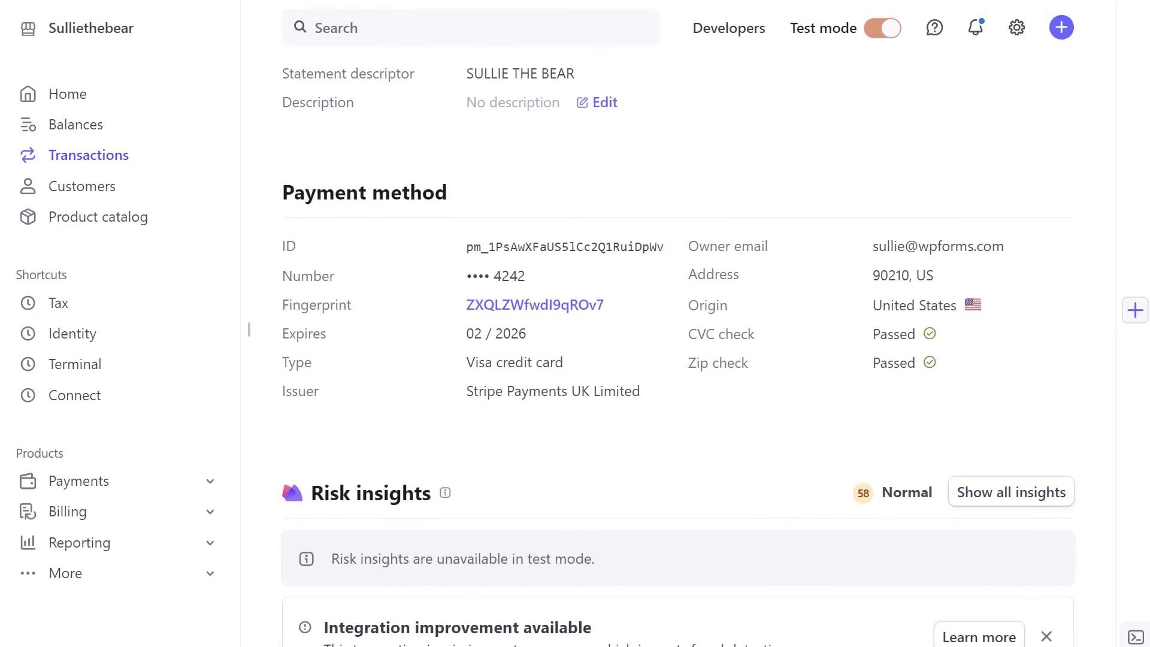
scroll(678, 352, up, 11)
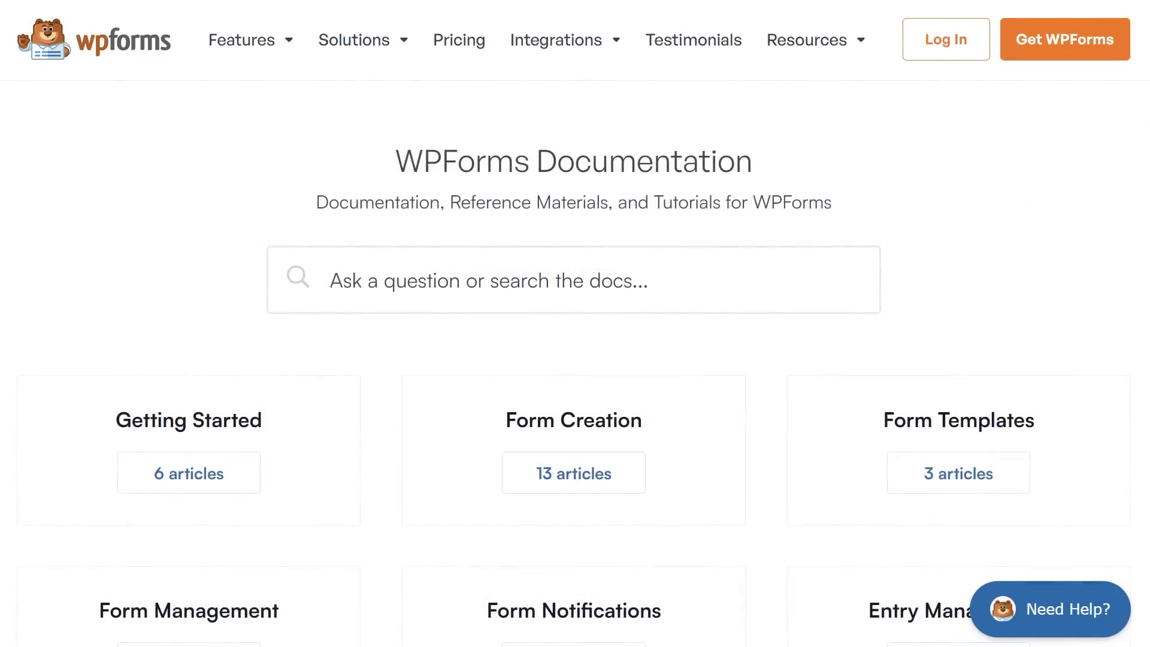
Scroll through the WPForms documentation categories, then down the account Support request form
scroll(574, 323, down, 3)
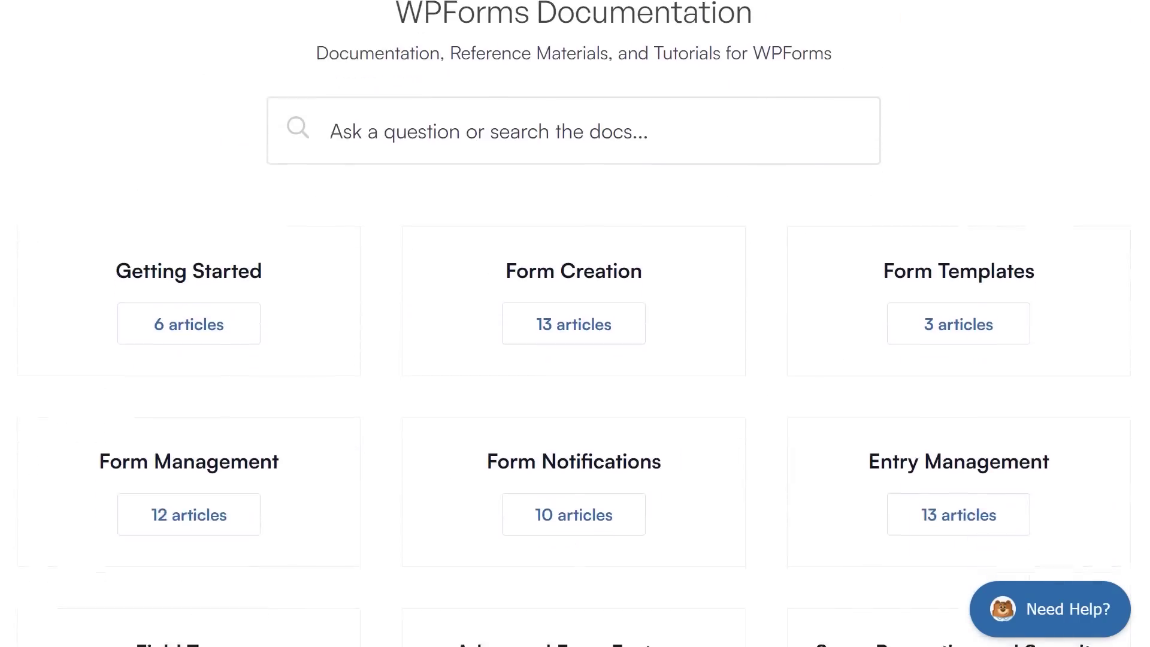
scroll(573, 323, down, 8)
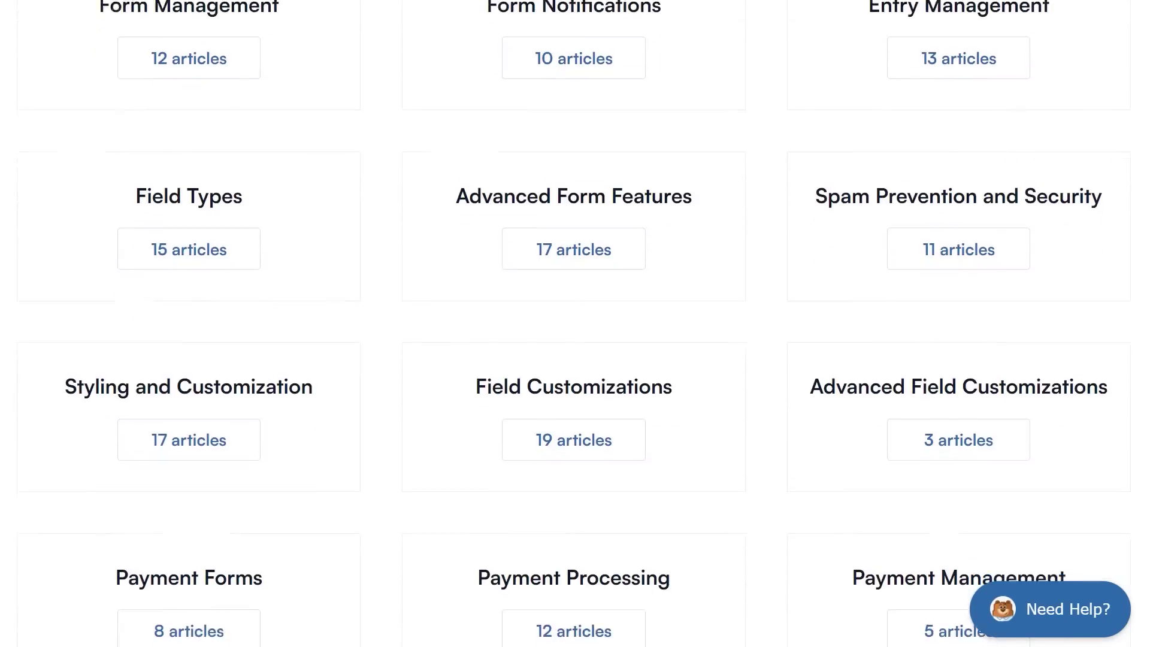
scroll(573, 324, down, 6)
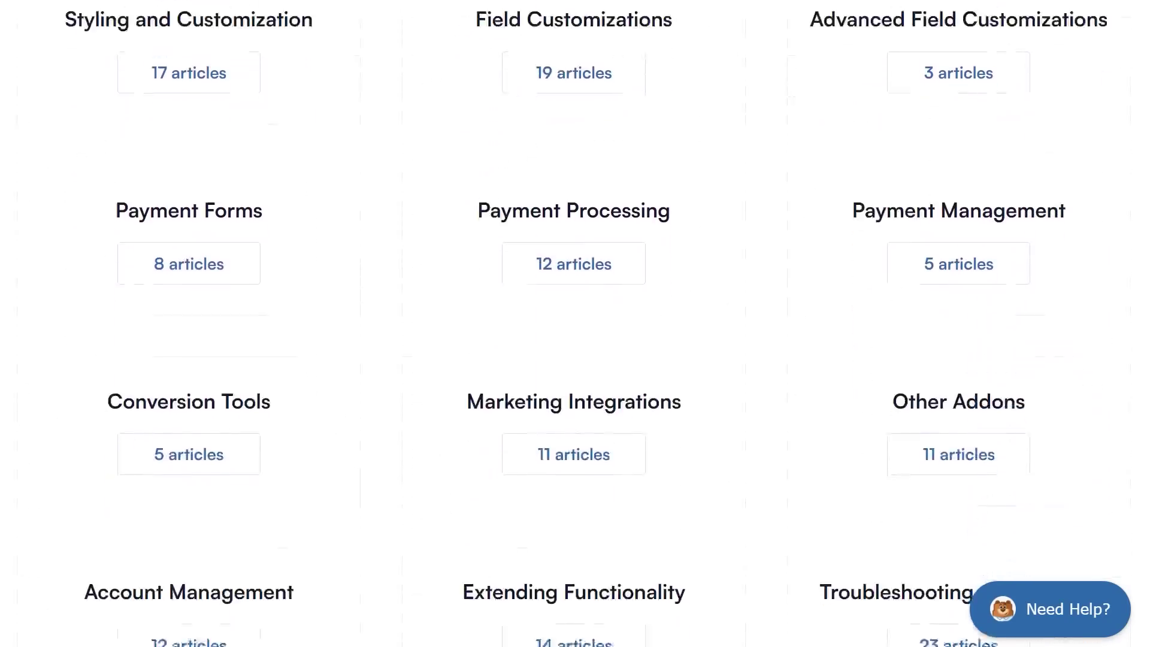
scroll(573, 324, down, 3)
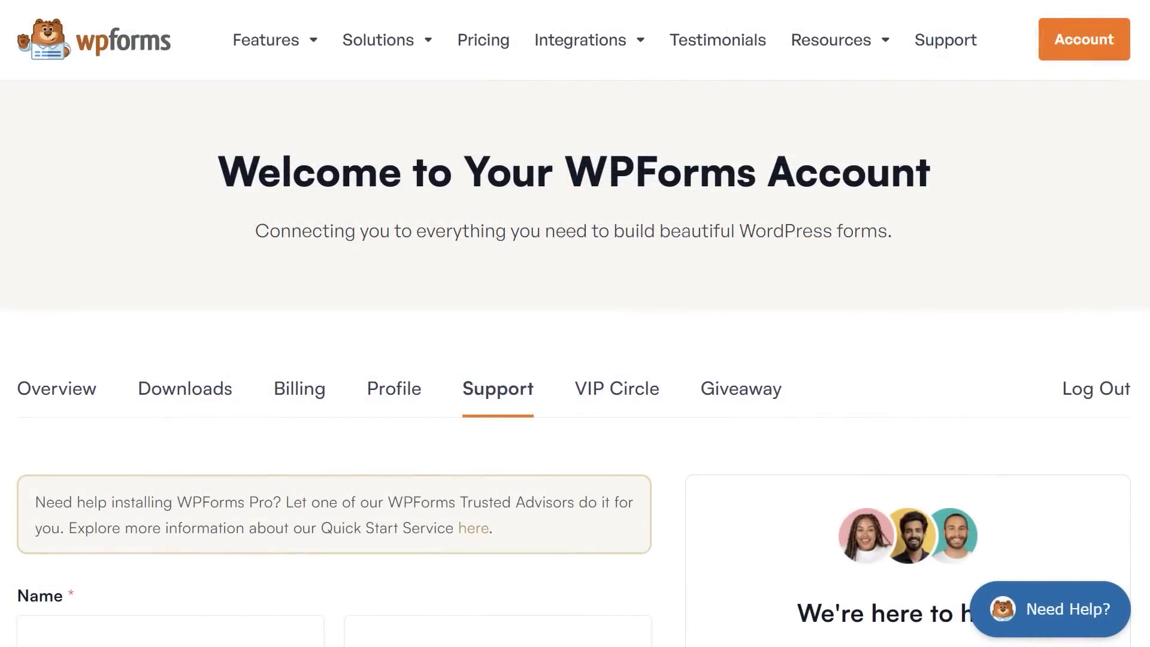
scroll(575, 323, down, 7)
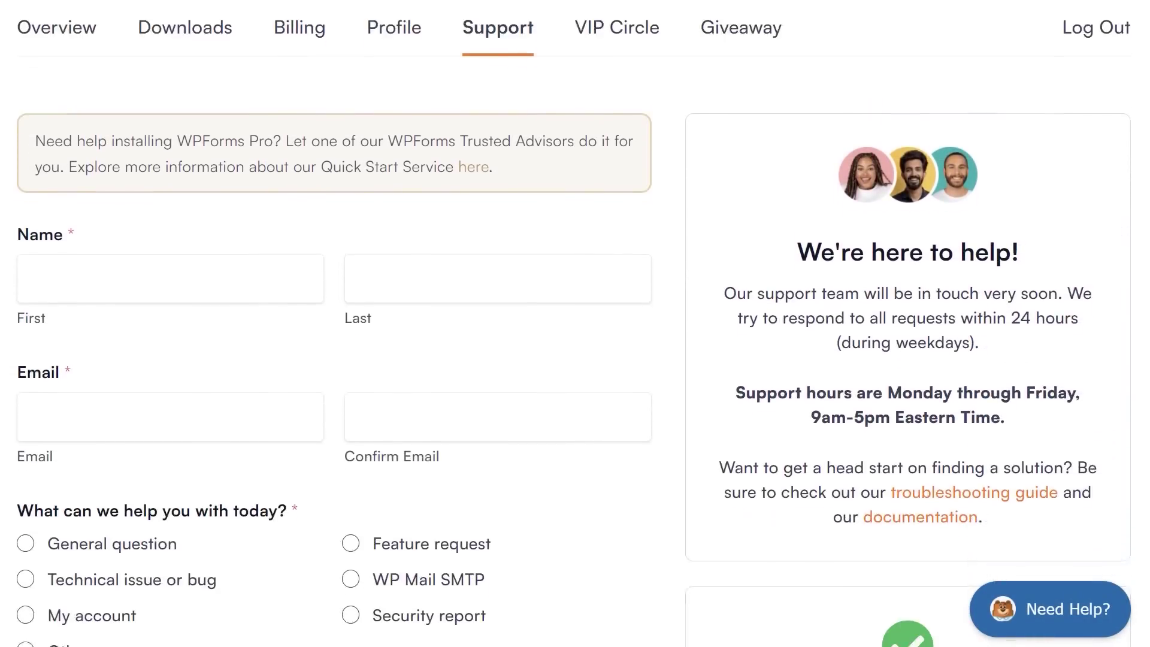
scroll(575, 323, down, 5)
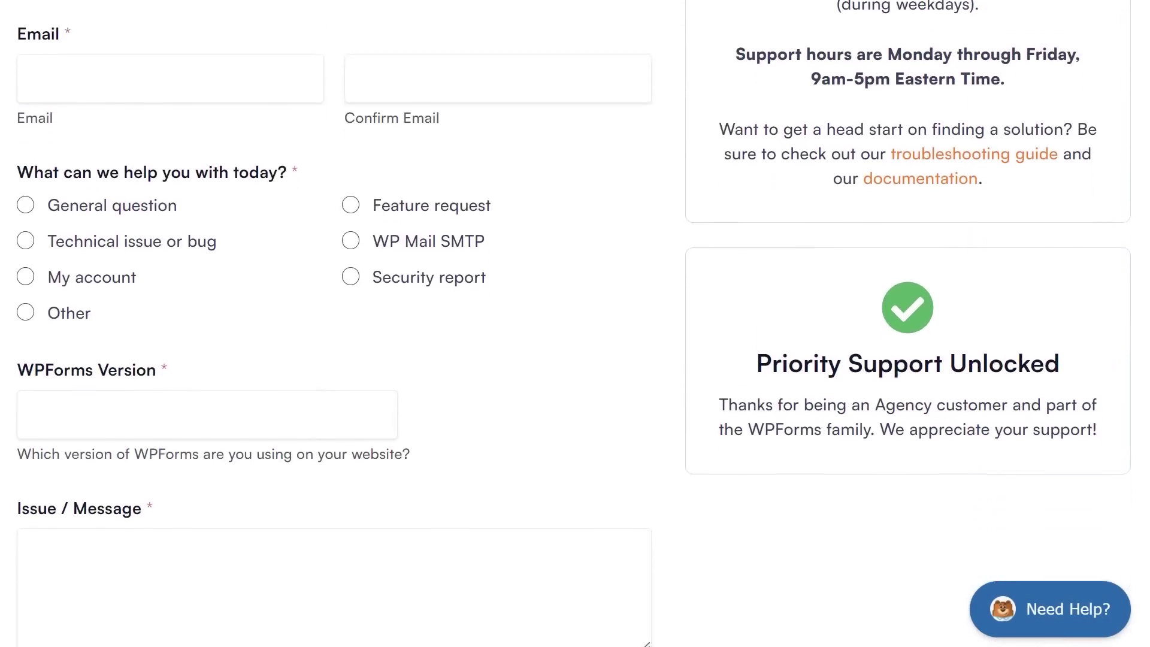